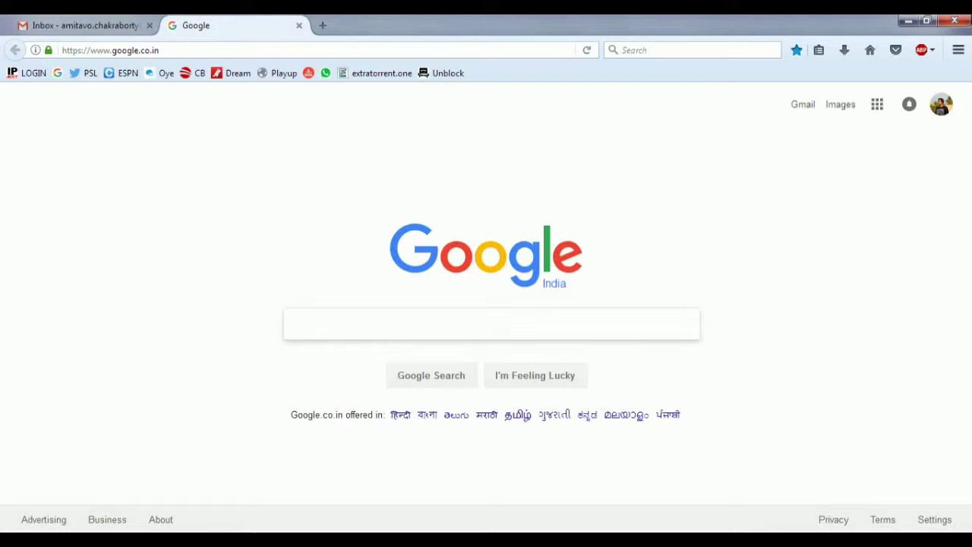
- Search Google for 'Reddit' and open the reddit.com front page result
{"action": "right_click", "coordinate": [330, 327]}
{"action": "left_click", "coordinate": [360, 388]}
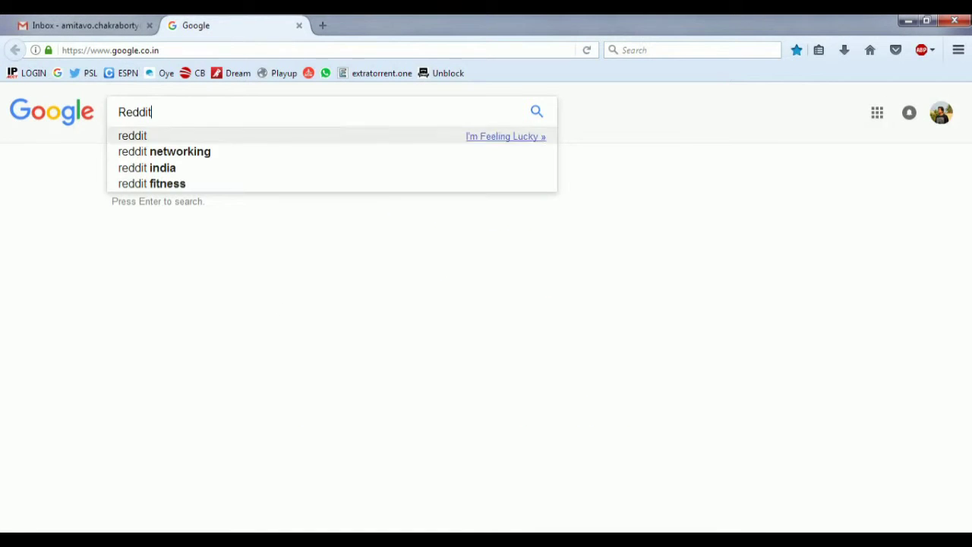
{"action": "key", "text": "Return"}
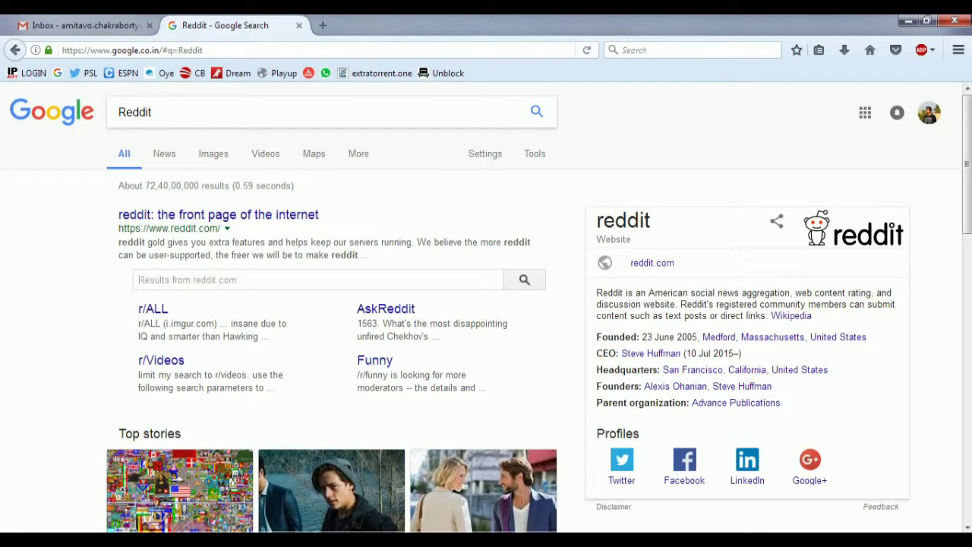
{"action": "left_click", "coordinate": [218, 215]}
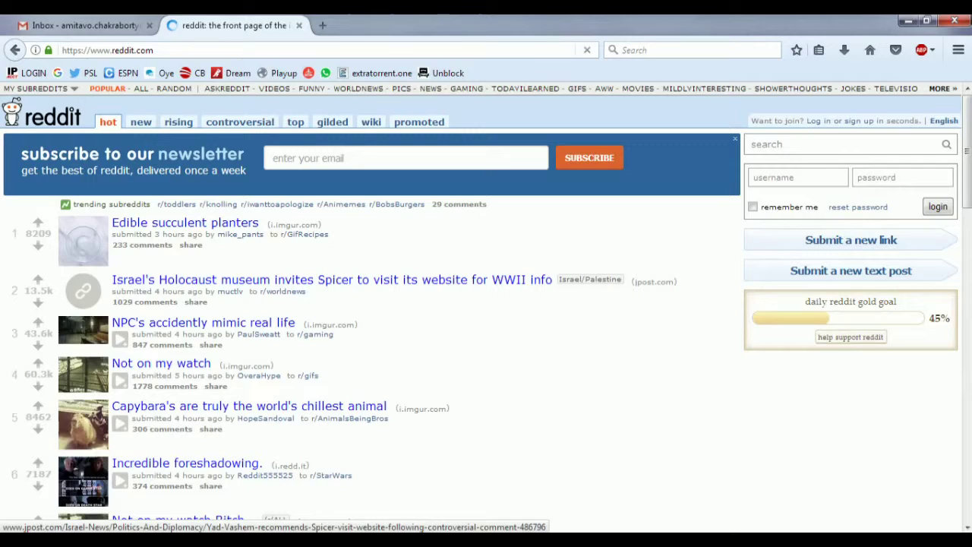
{"action": "scroll", "coordinate": [486, 304], "scroll_direction": "down", "scroll_amount": 8}
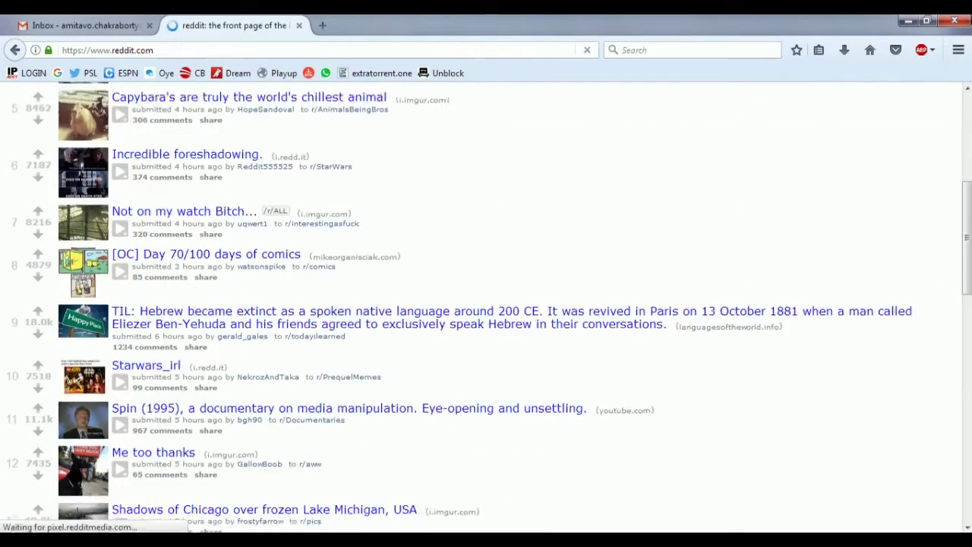
{"action": "scroll", "coordinate": [487, 304], "scroll_direction": "down", "scroll_amount": 5}
{"action": "scroll", "coordinate": [486, 304], "scroll_direction": "down", "scroll_amount": 5}
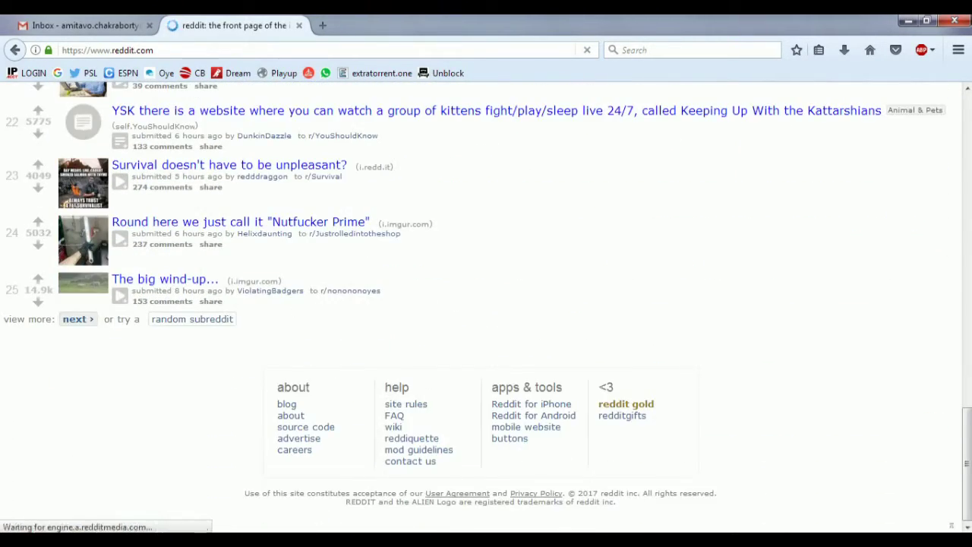
{"action": "scroll", "coordinate": [486, 304], "scroll_direction": "up", "scroll_amount": 5}
{"action": "scroll", "coordinate": [380, 281], "scroll_direction": "up", "scroll_amount": 10}
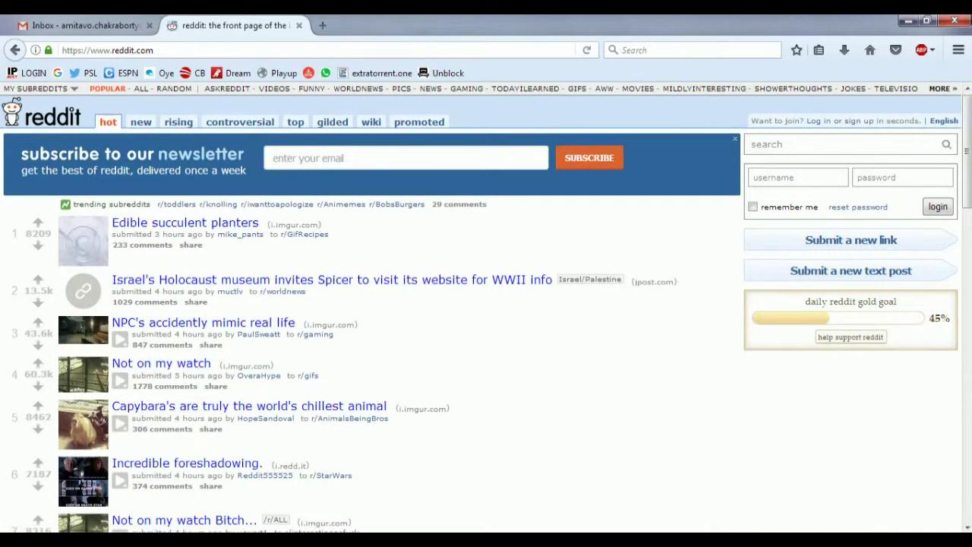
{"action": "mouse_move", "coordinate": [851, 319]}
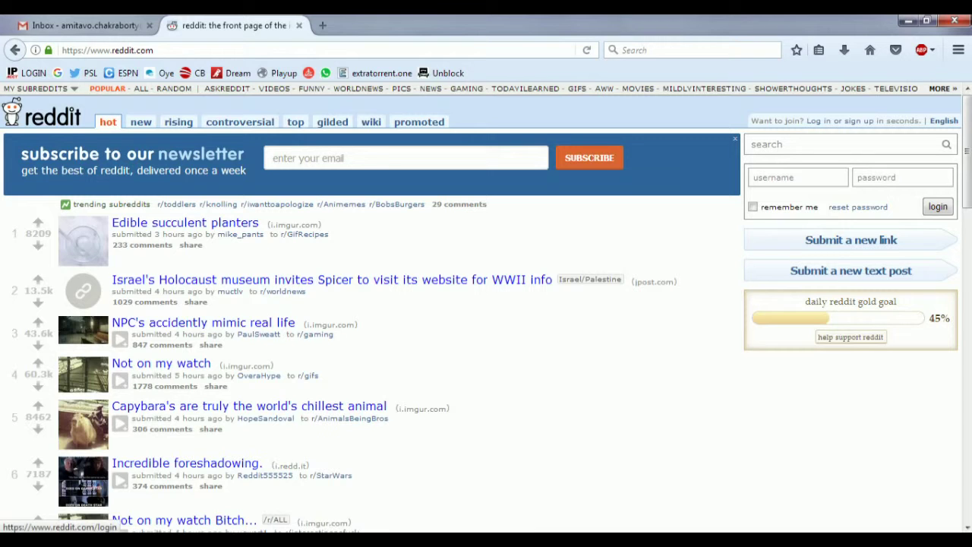
- Fill in the sign-up form with a username, password, confirmed password and e-mail, then submit it
{"action": "left_click", "coordinate": [817, 121]}
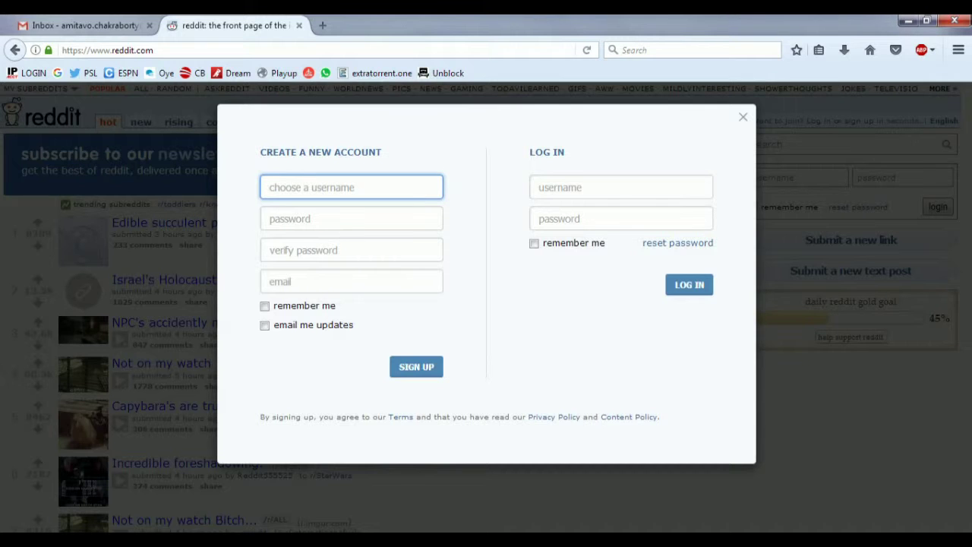
{"action": "right_click", "coordinate": [859, 531]}
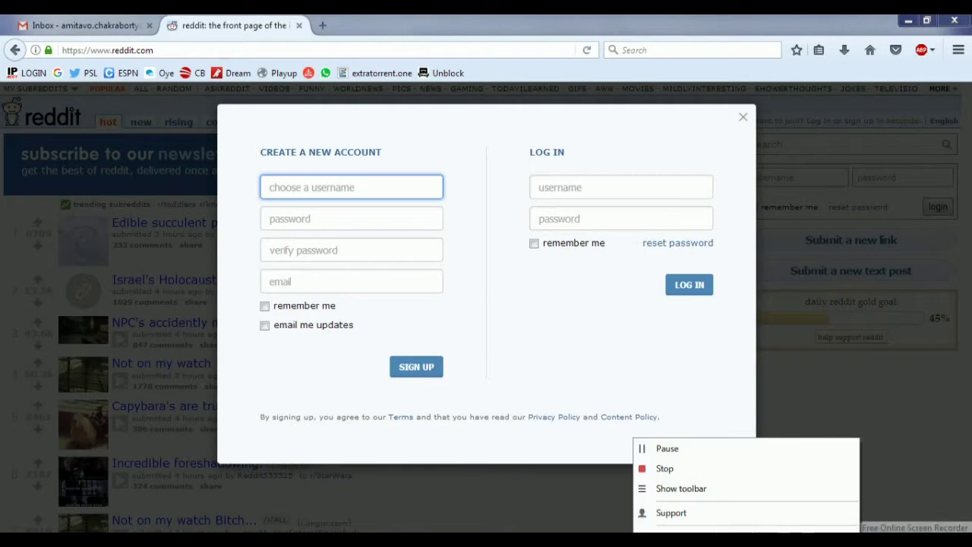
{"action": "left_click", "coordinate": [667, 448]}
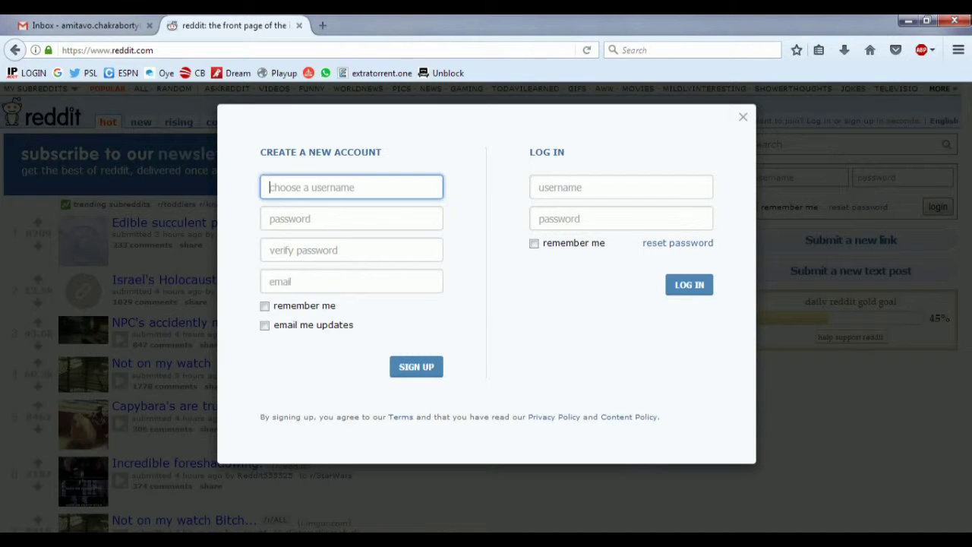
{"action": "left_click", "coordinate": [351, 218]}
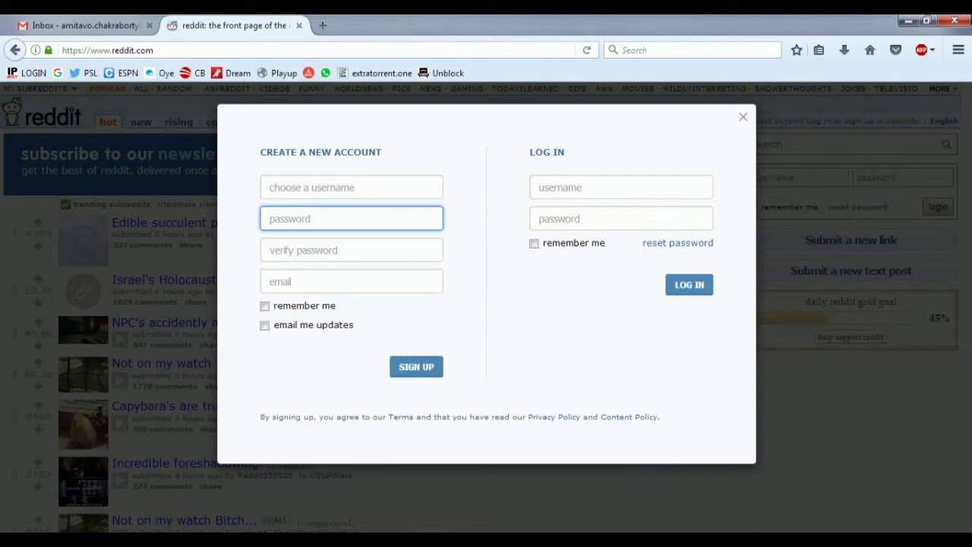
{"action": "left_click", "coordinate": [351, 249]}
{"action": "left_click", "coordinate": [351, 281]}
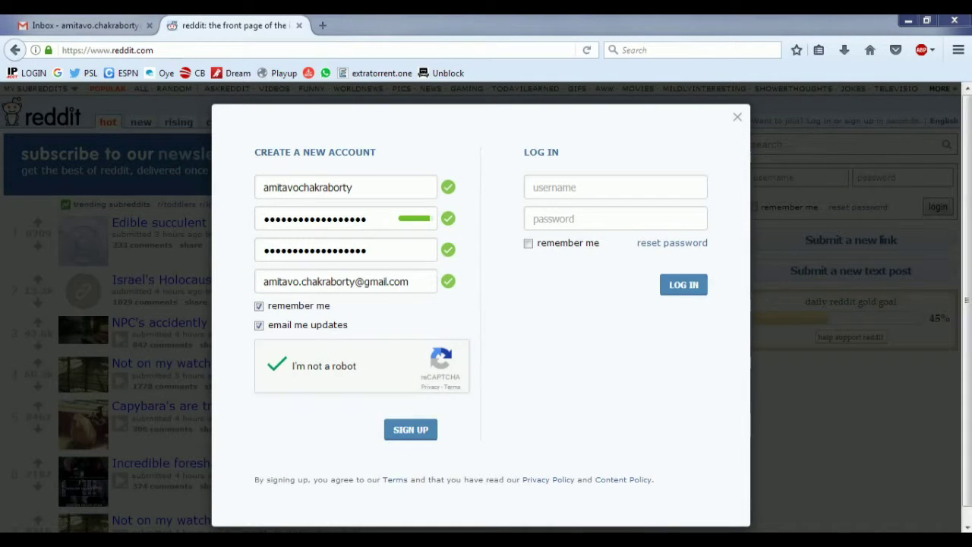
{"action": "key", "text": "Return"}
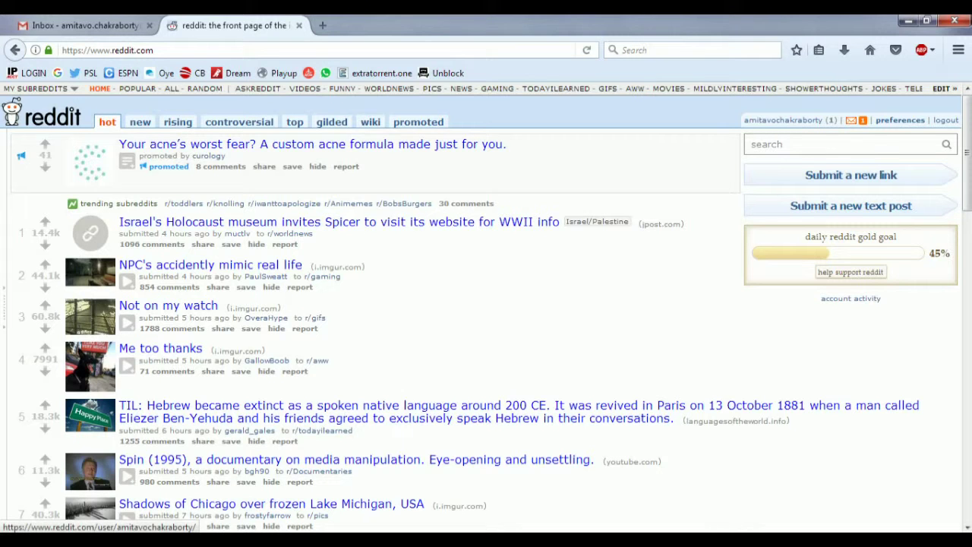
- View the new account's profile, read the unread welcome message, and return to the profile overview
{"action": "left_click", "coordinate": [783, 120]}
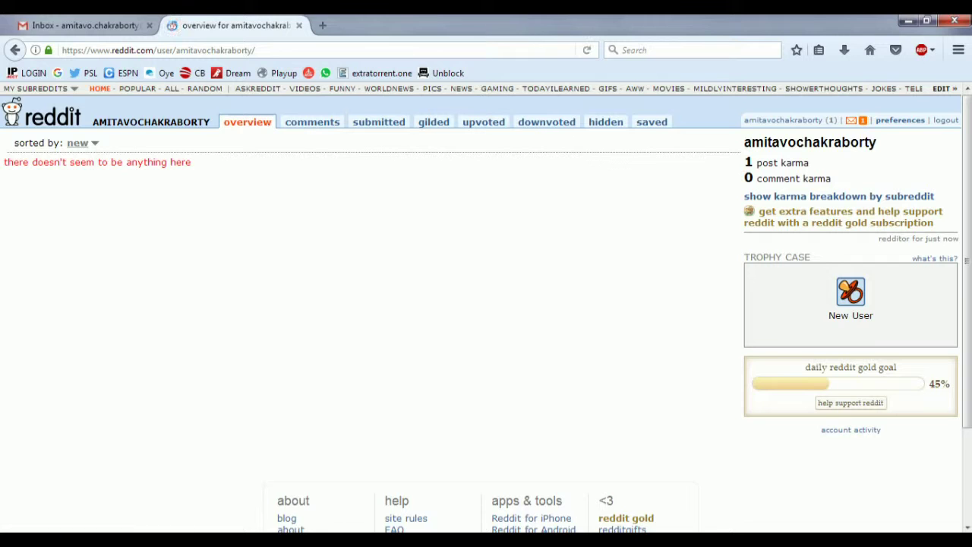
{"action": "scroll", "coordinate": [486, 304], "scroll_direction": "down", "scroll_amount": 3}
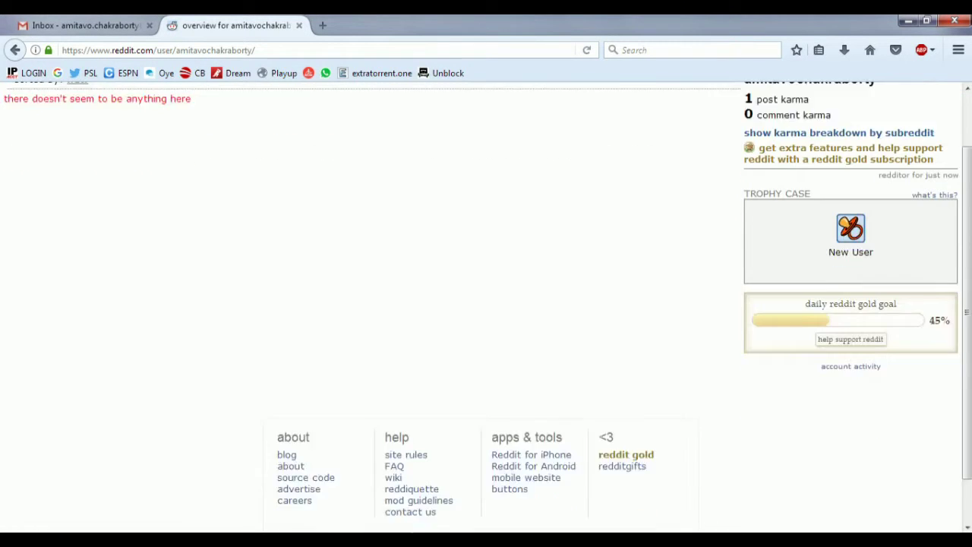
{"action": "scroll", "coordinate": [486, 303], "scroll_direction": "up", "scroll_amount": 3}
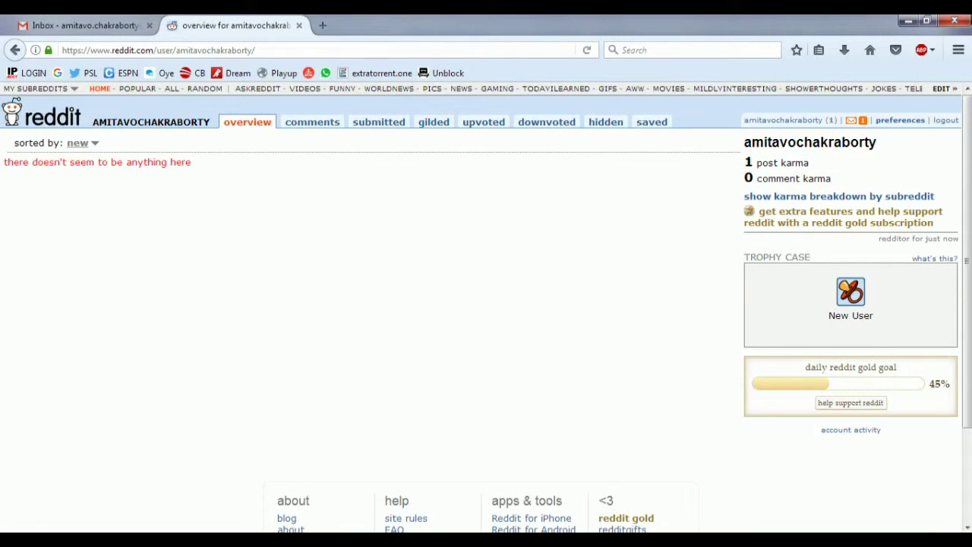
{"action": "left_click", "coordinate": [852, 120]}
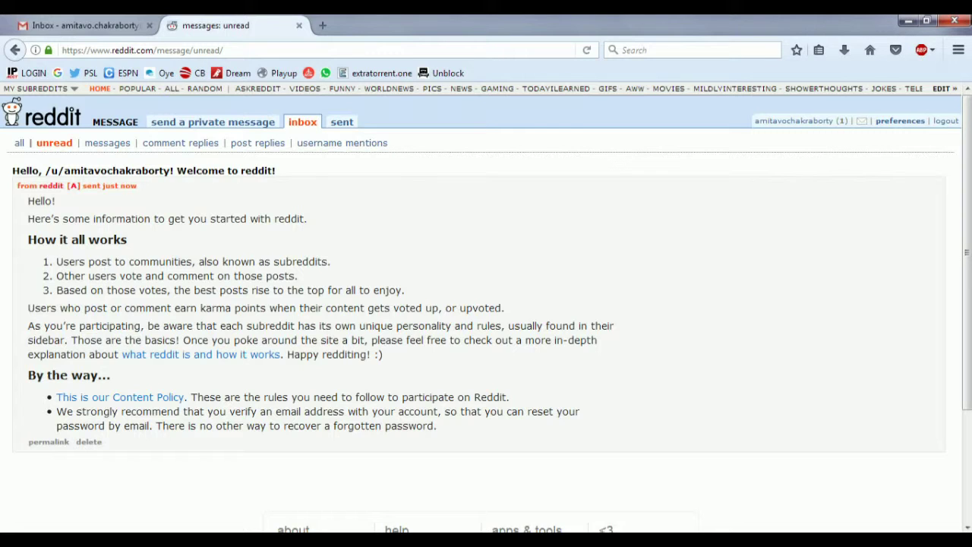
{"action": "left_click", "coordinate": [794, 120]}
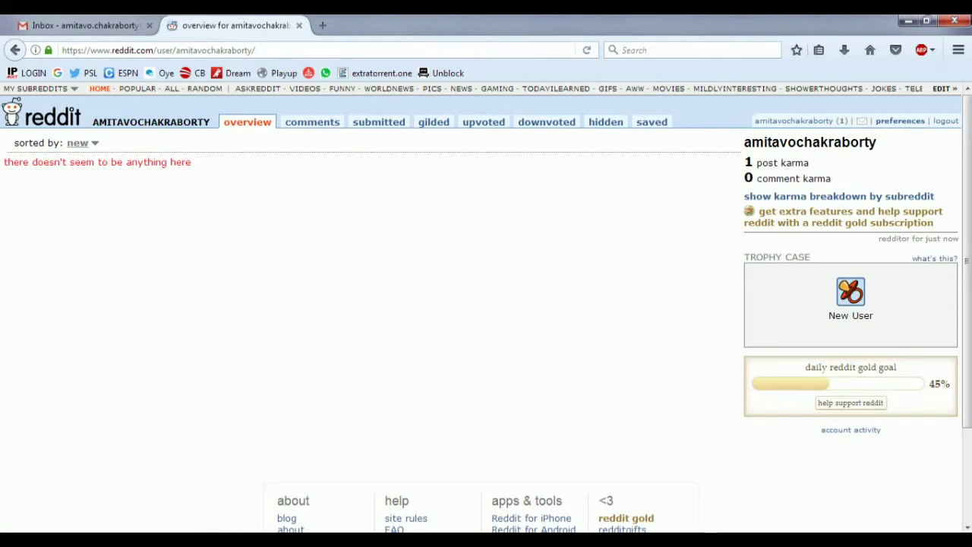
{"action": "left_click", "coordinate": [313, 121]}
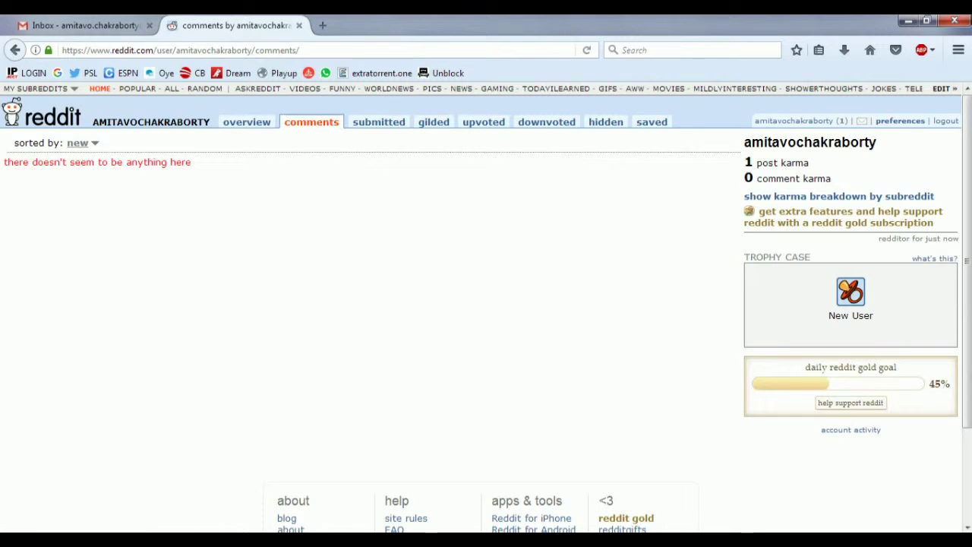
{"action": "left_click", "coordinate": [379, 121]}
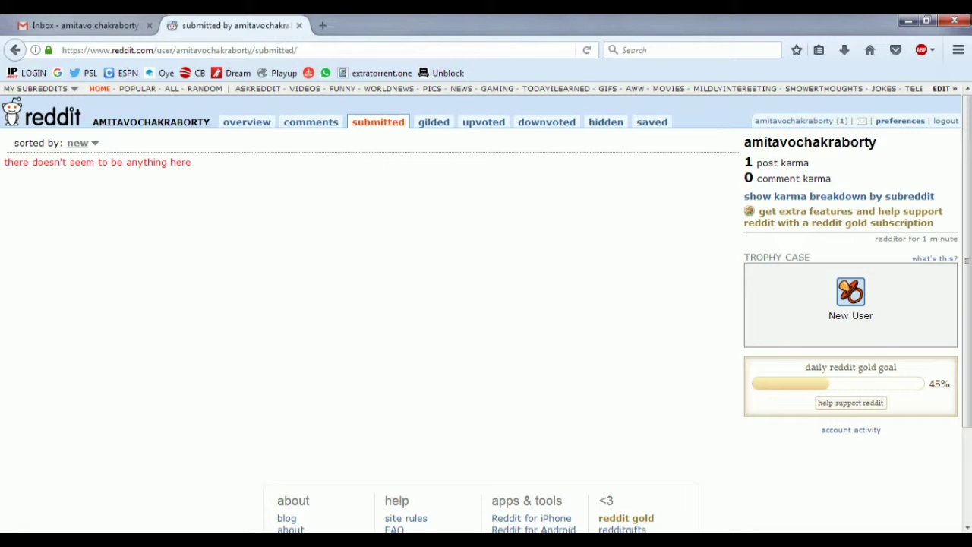
{"action": "left_click", "coordinate": [434, 122]}
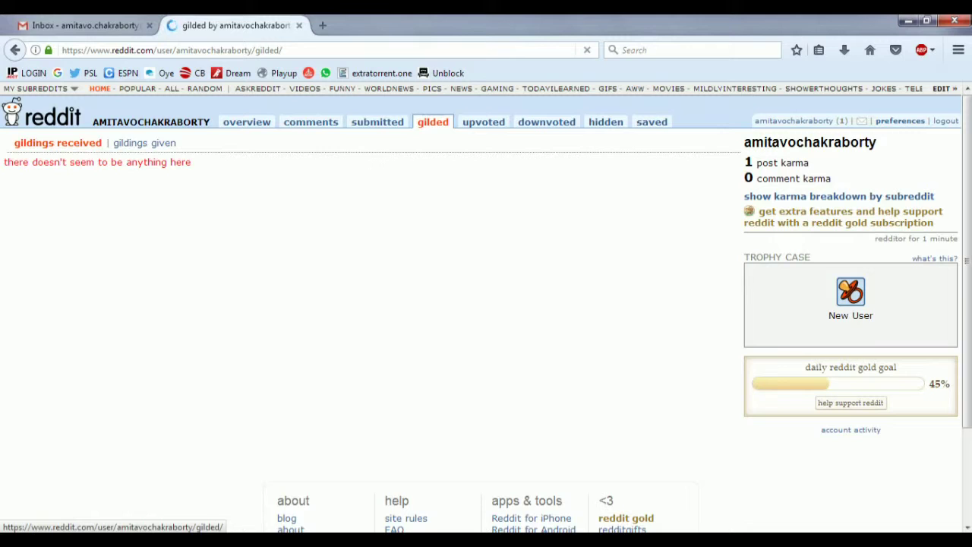
{"action": "left_click", "coordinate": [483, 121]}
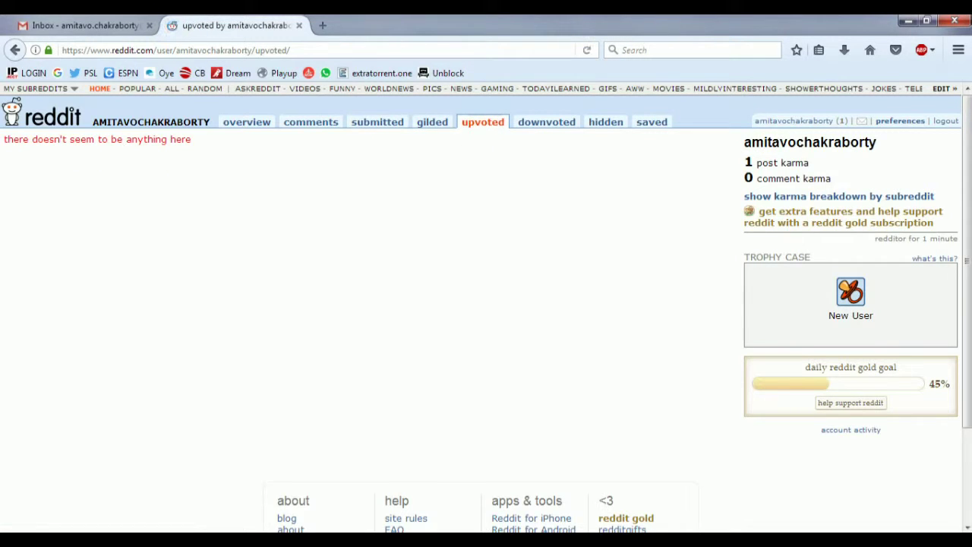
{"action": "left_click", "coordinate": [547, 121]}
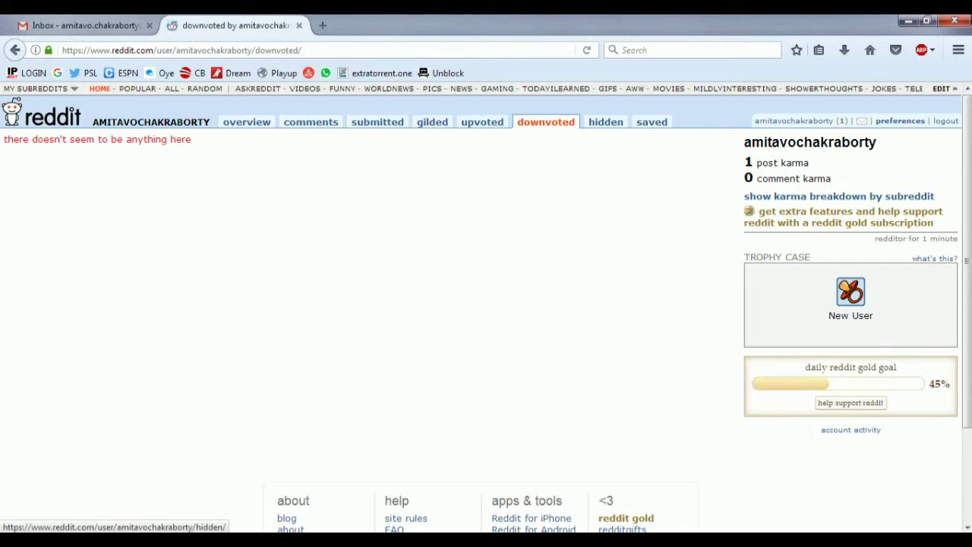
{"action": "left_click", "coordinate": [606, 122]}
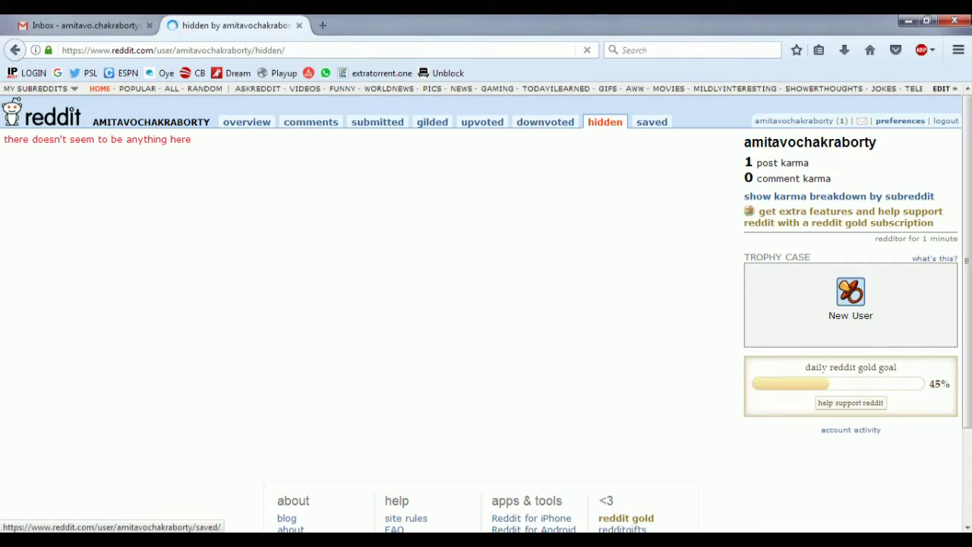
{"action": "left_click", "coordinate": [652, 121]}
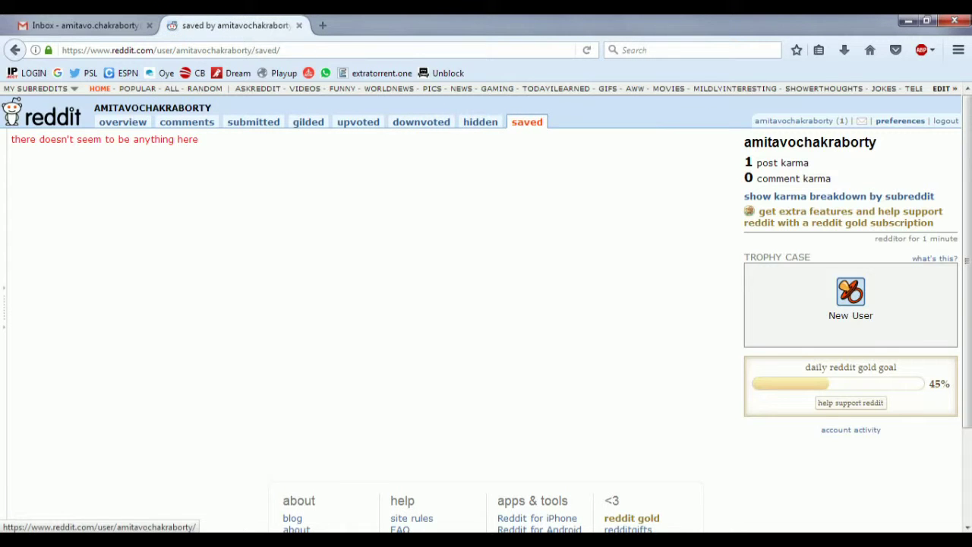
{"action": "left_click", "coordinate": [123, 122]}
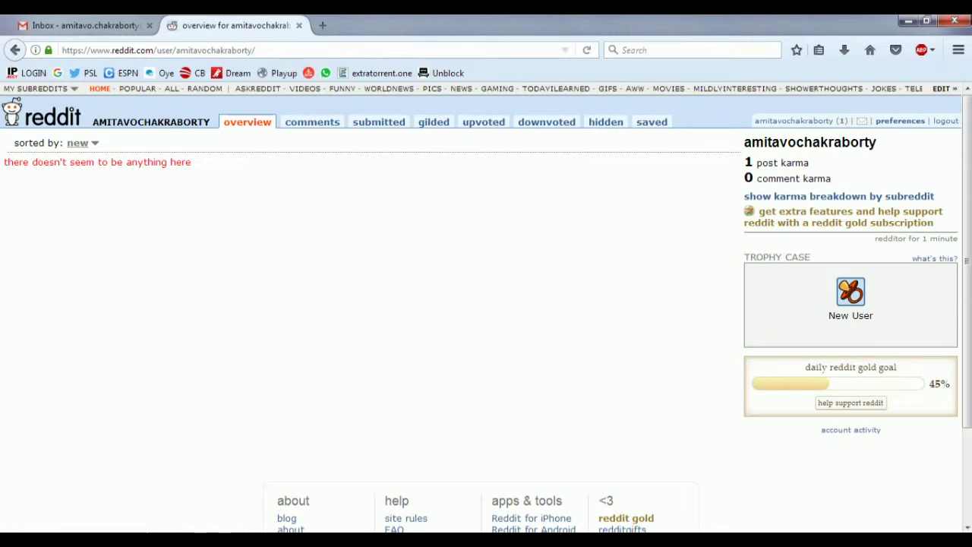
- Browse the subreddit subscriptions list, then go to the account preferences page
{"action": "left_click", "coordinate": [942, 89]}
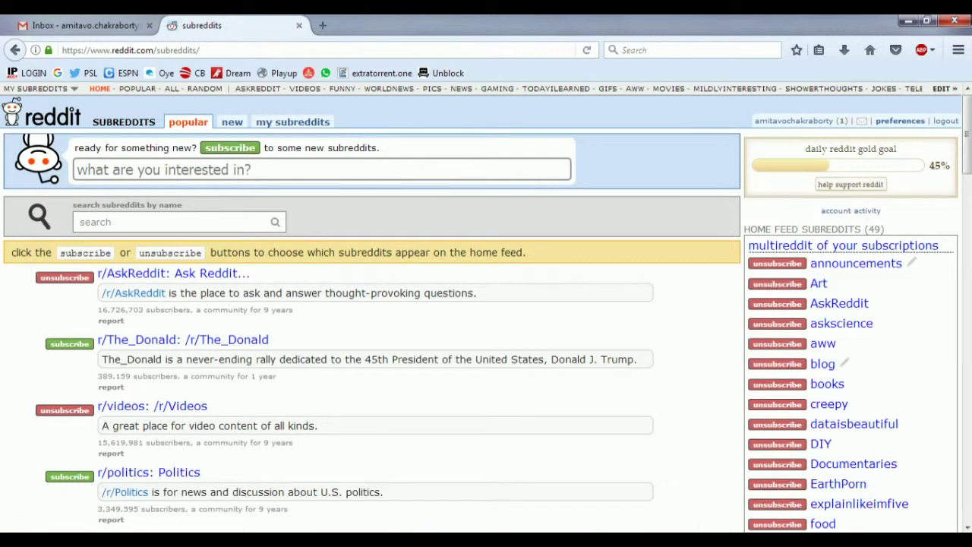
{"action": "scroll", "coordinate": [486, 304], "scroll_direction": "down", "scroll_amount": 3}
{"action": "scroll", "coordinate": [486, 304], "scroll_direction": "down", "scroll_amount": 3}
{"action": "scroll", "coordinate": [486, 304], "scroll_direction": "down", "scroll_amount": 3}
{"action": "scroll", "coordinate": [486, 304], "scroll_direction": "down", "scroll_amount": 3}
{"action": "scroll", "coordinate": [486, 303], "scroll_direction": "down", "scroll_amount": 5}
{"action": "scroll", "coordinate": [486, 304], "scroll_direction": "down", "scroll_amount": 5}
{"action": "scroll", "coordinate": [486, 304], "scroll_direction": "up", "scroll_amount": 3}
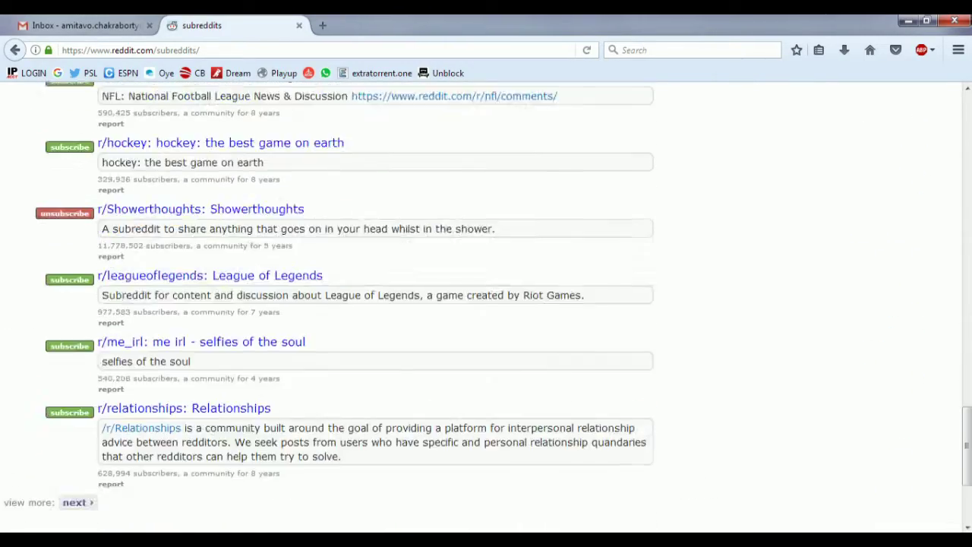
{"action": "scroll", "coordinate": [486, 304], "scroll_direction": "up", "scroll_amount": 10}
{"action": "scroll", "coordinate": [486, 304], "scroll_direction": "up", "scroll_amount": 10}
{"action": "scroll", "coordinate": [486, 304], "scroll_direction": "up", "scroll_amount": 1}
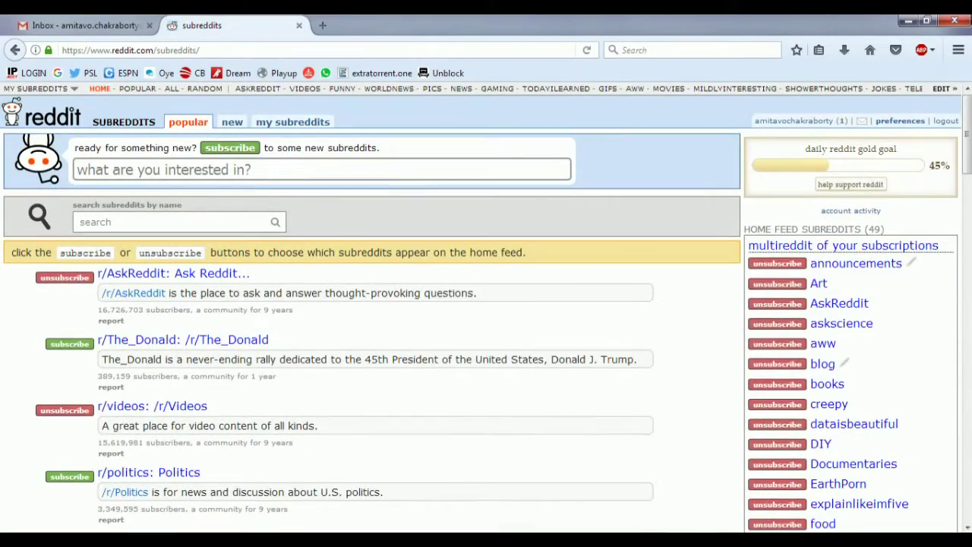
{"action": "mouse_move", "coordinate": [851, 166]}
{"action": "left_click", "coordinate": [901, 121]}
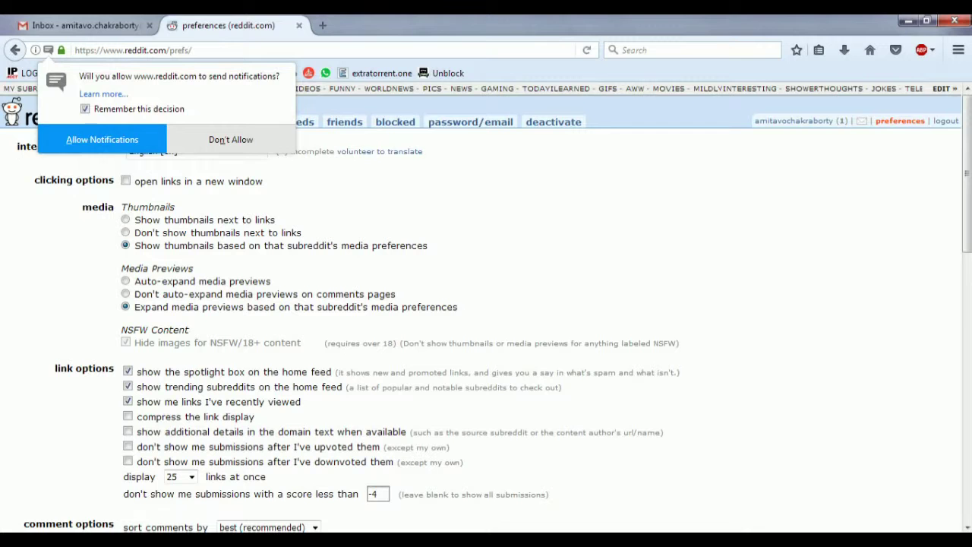
- Decline the site-notification request, look over the preferences, and follow the Reddit e-mail verification link
{"action": "left_click", "coordinate": [231, 140]}
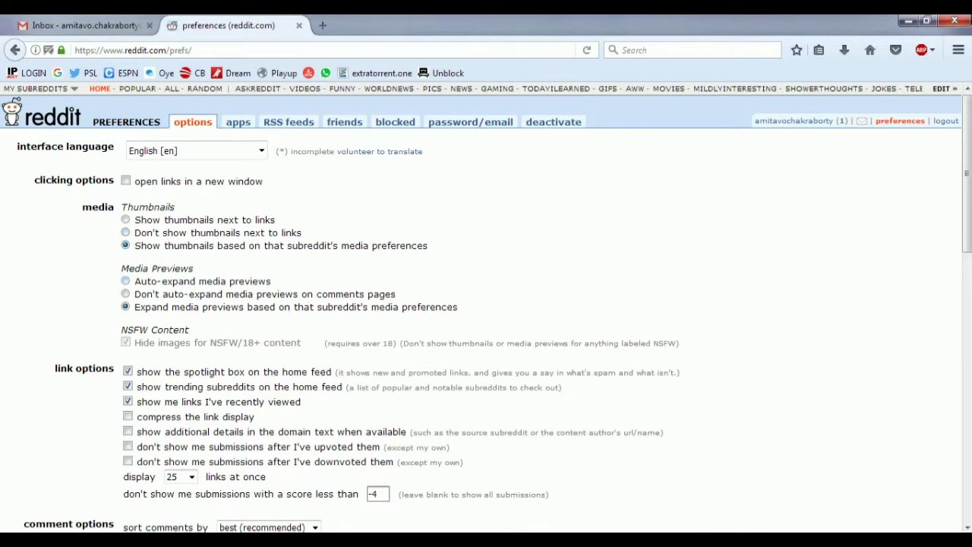
{"action": "scroll", "coordinate": [486, 303], "scroll_direction": "down", "scroll_amount": 4}
{"action": "scroll", "coordinate": [486, 304], "scroll_direction": "down", "scroll_amount": 4}
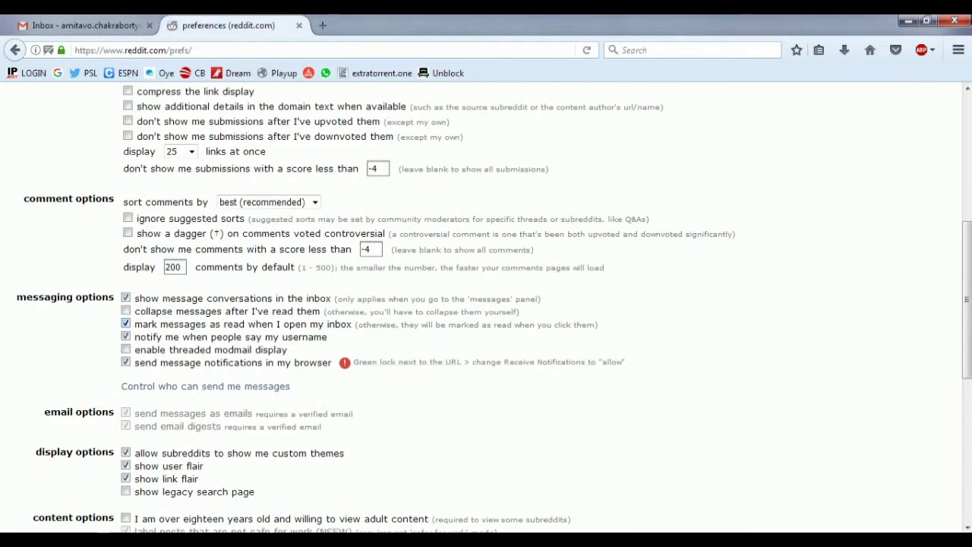
{"action": "scroll", "coordinate": [486, 304], "scroll_direction": "down", "scroll_amount": 4}
{"action": "scroll", "coordinate": [486, 304], "scroll_direction": "down", "scroll_amount": 4}
{"action": "scroll", "coordinate": [486, 304], "scroll_direction": "down", "scroll_amount": 1}
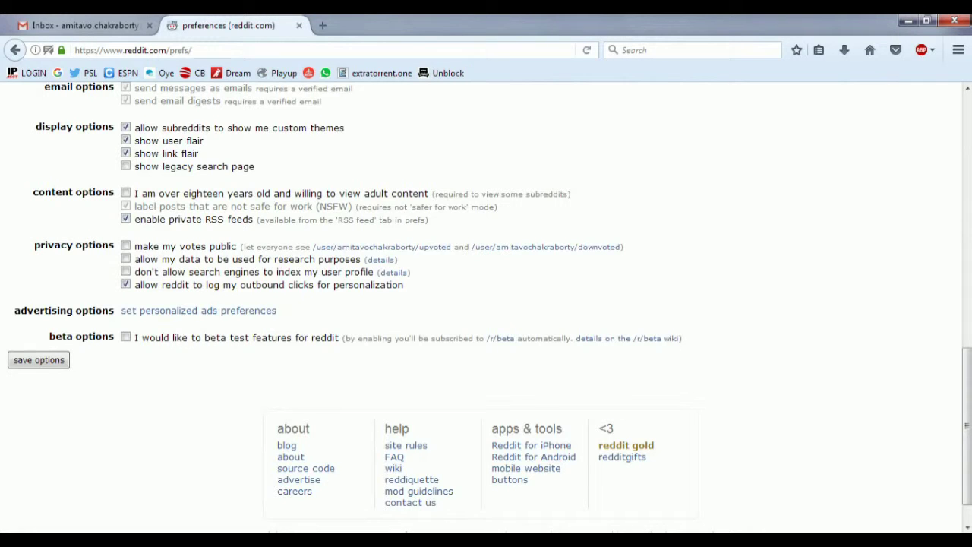
{"action": "scroll", "coordinate": [486, 304], "scroll_direction": "up", "scroll_amount": 1}
{"action": "scroll", "coordinate": [487, 304], "scroll_direction": "up", "scroll_amount": 3}
{"action": "scroll", "coordinate": [486, 304], "scroll_direction": "up", "scroll_amount": 3}
{"action": "scroll", "coordinate": [486, 303], "scroll_direction": "up", "scroll_amount": 2}
{"action": "scroll", "coordinate": [486, 304], "scroll_direction": "up", "scroll_amount": 2}
{"action": "scroll", "coordinate": [486, 303], "scroll_direction": "up", "scroll_amount": 4}
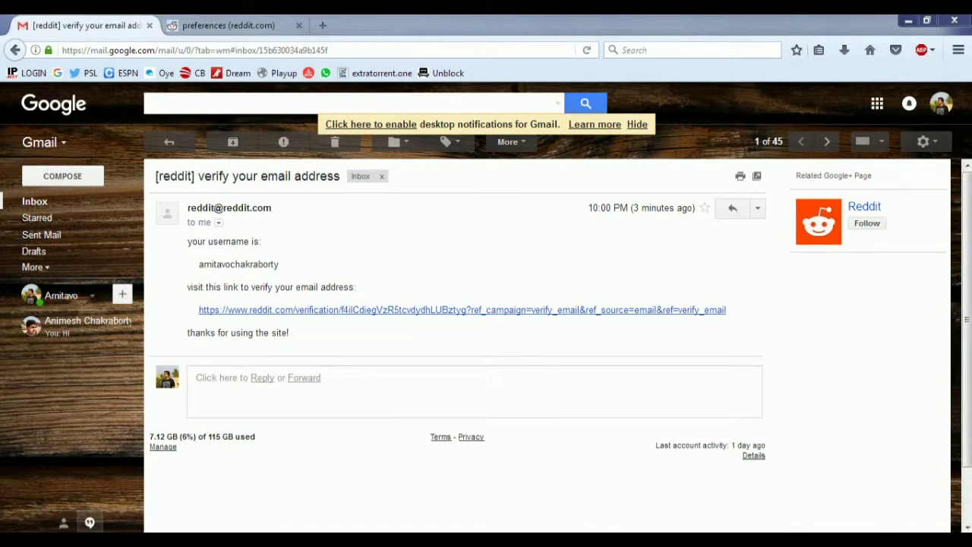
{"action": "left_click", "coordinate": [462, 310]}
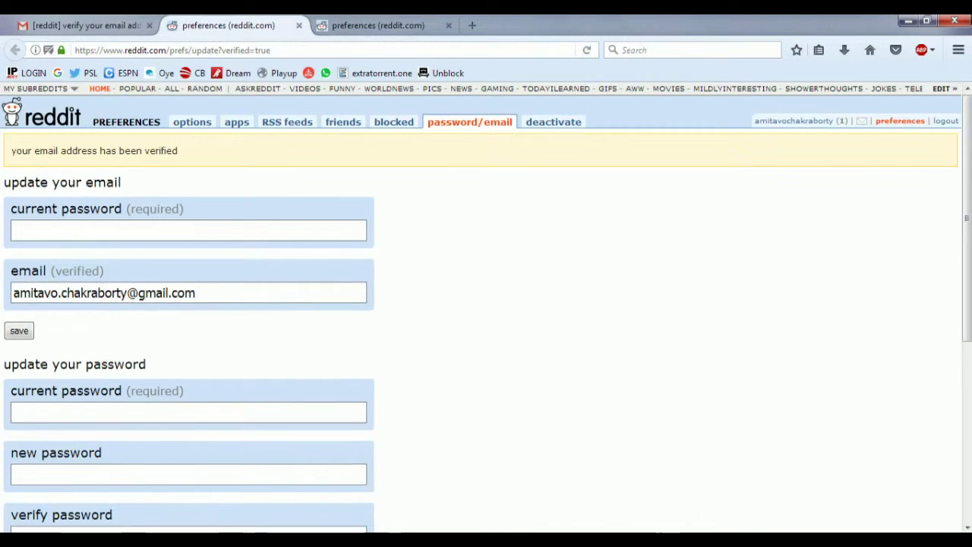
{"action": "scroll", "coordinate": [486, 304], "scroll_direction": "down", "scroll_amount": 4}
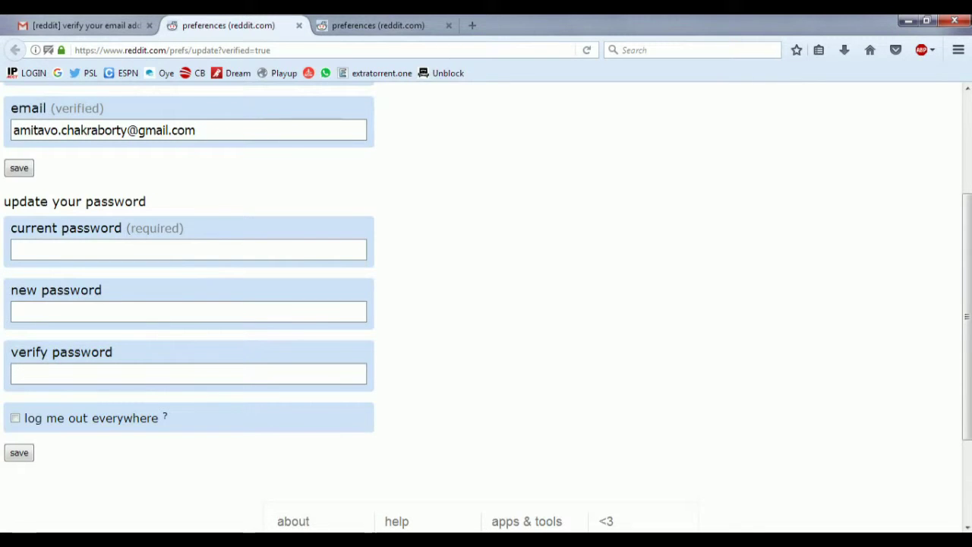
{"action": "scroll", "coordinate": [486, 304], "scroll_direction": "up", "scroll_amount": 4}
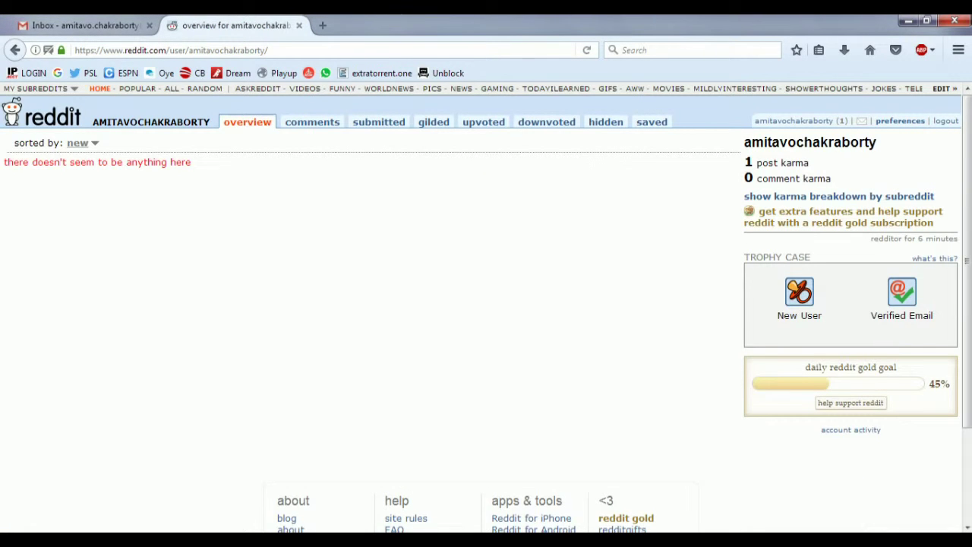
- Return to the Reddit front page using the reddit logo
{"action": "left_click", "coordinate": [51, 115]}
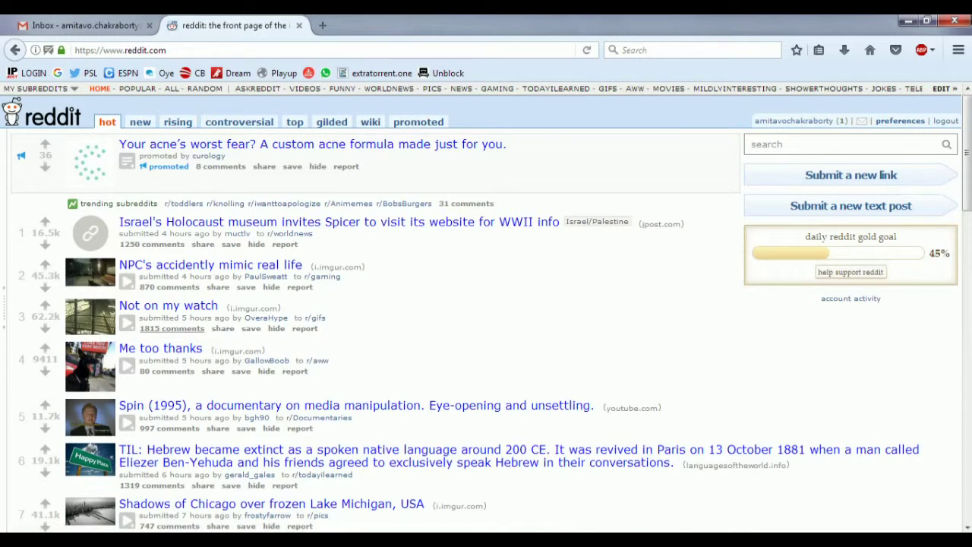
{"action": "scroll", "coordinate": [486, 303], "scroll_direction": "down", "scroll_amount": 2}
{"action": "scroll", "coordinate": [486, 304], "scroll_direction": "down", "scroll_amount": 3}
{"action": "scroll", "coordinate": [487, 304], "scroll_direction": "down", "scroll_amount": 2}
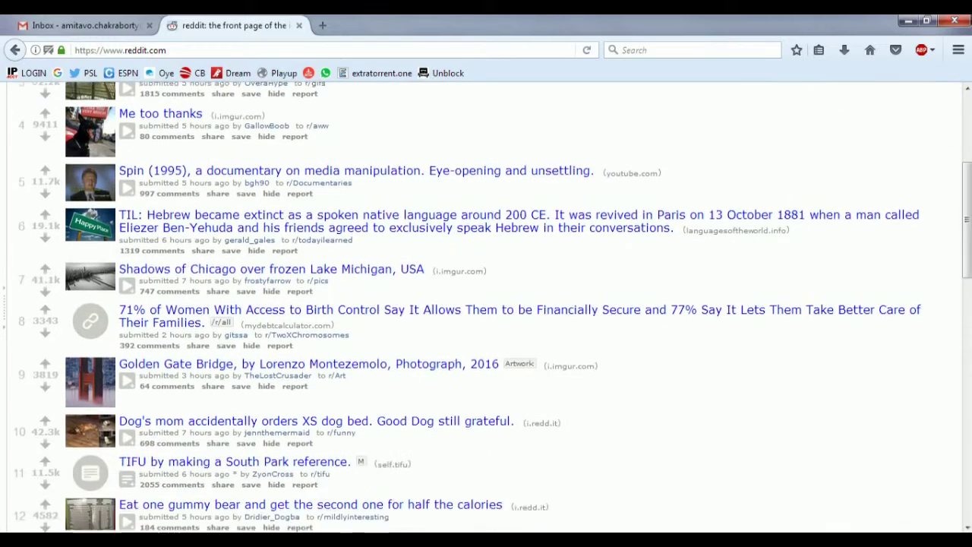
{"action": "left_click", "coordinate": [355, 161]}
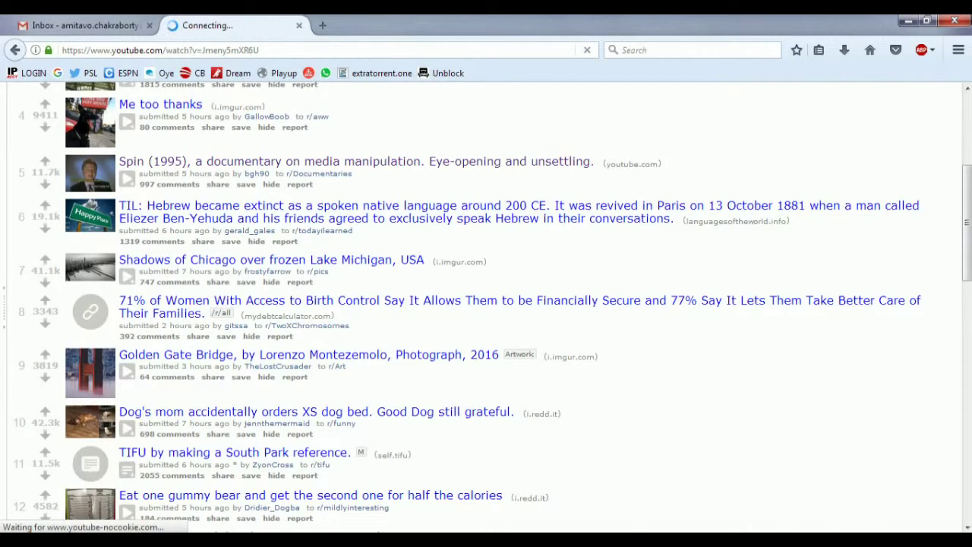
{"action": "scroll", "coordinate": [486, 304], "scroll_direction": "down", "scroll_amount": 5}
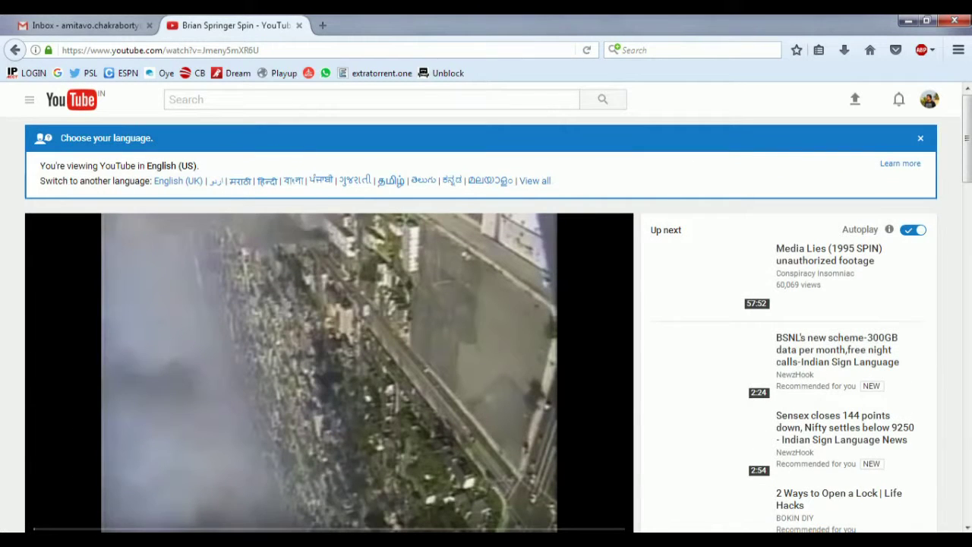
{"action": "key", "text": "alt+Left"}
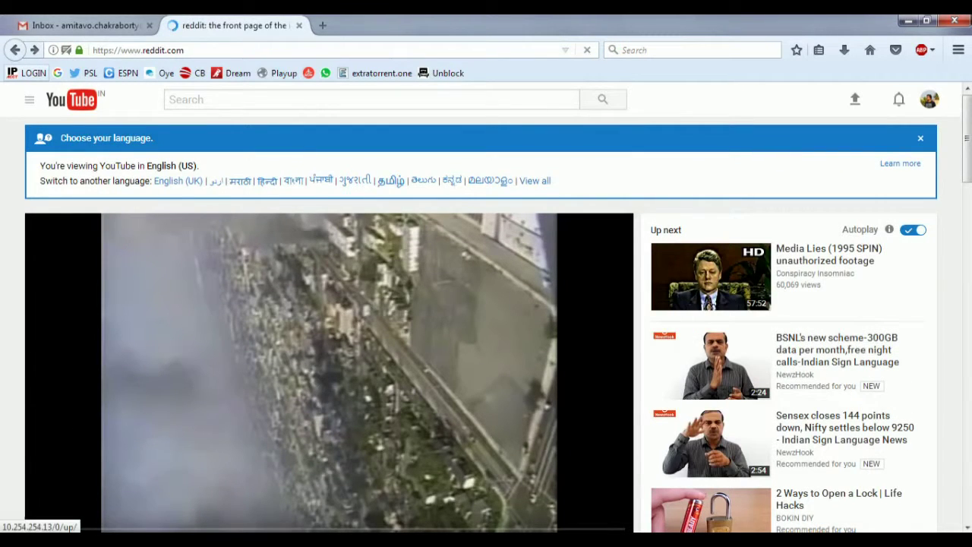
{"action": "scroll", "coordinate": [486, 304], "scroll_direction": "up", "scroll_amount": 5}
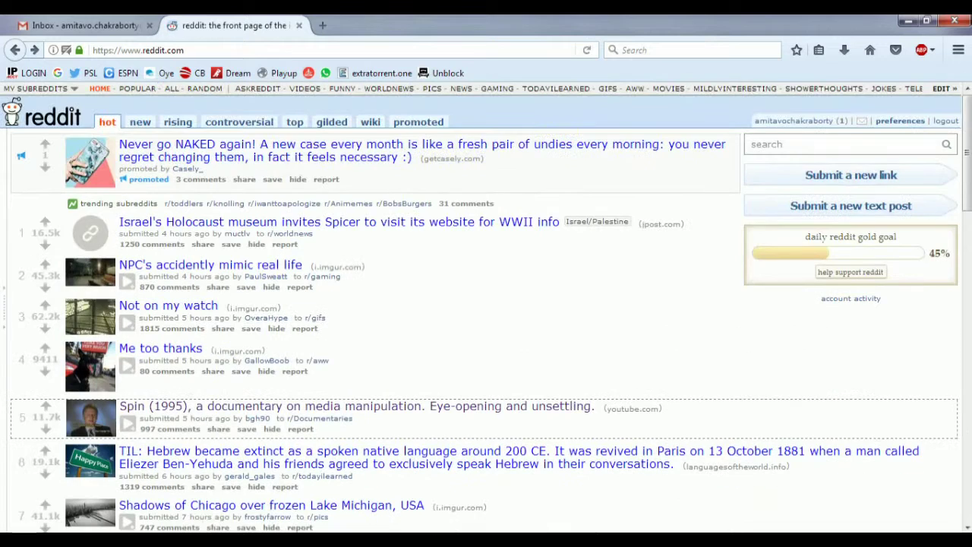
{"action": "scroll", "coordinate": [486, 303], "scroll_direction": "down", "scroll_amount": 4}
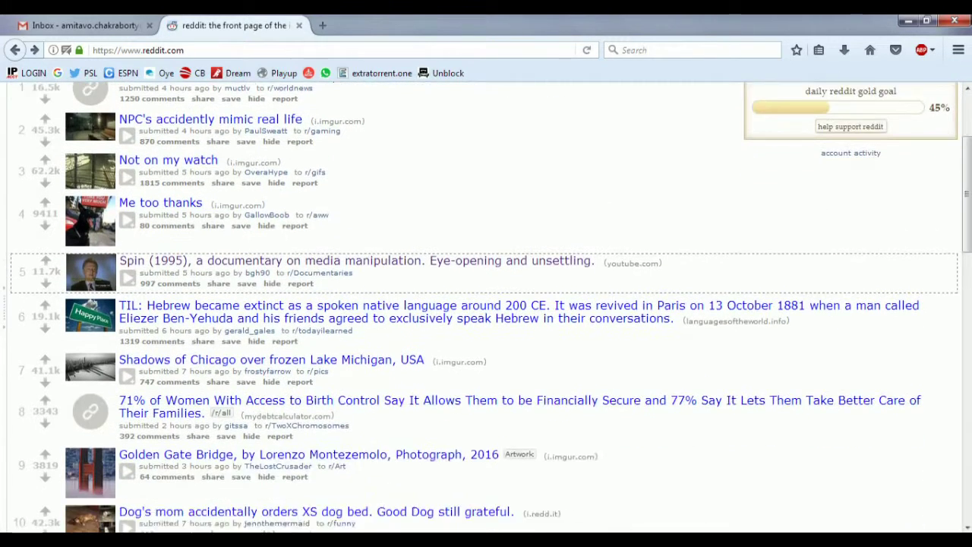
- Open the TIL post's linked article about Hebrew's revival
{"action": "left_click", "coordinate": [410, 290]}
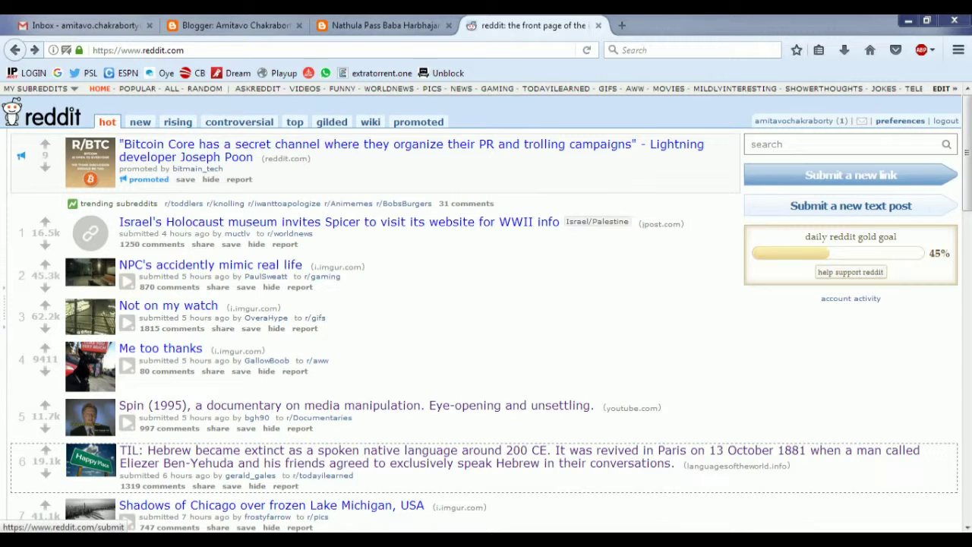
- Start a new Reddit submission and look over the link post form
{"action": "left_click", "coordinate": [851, 174]}
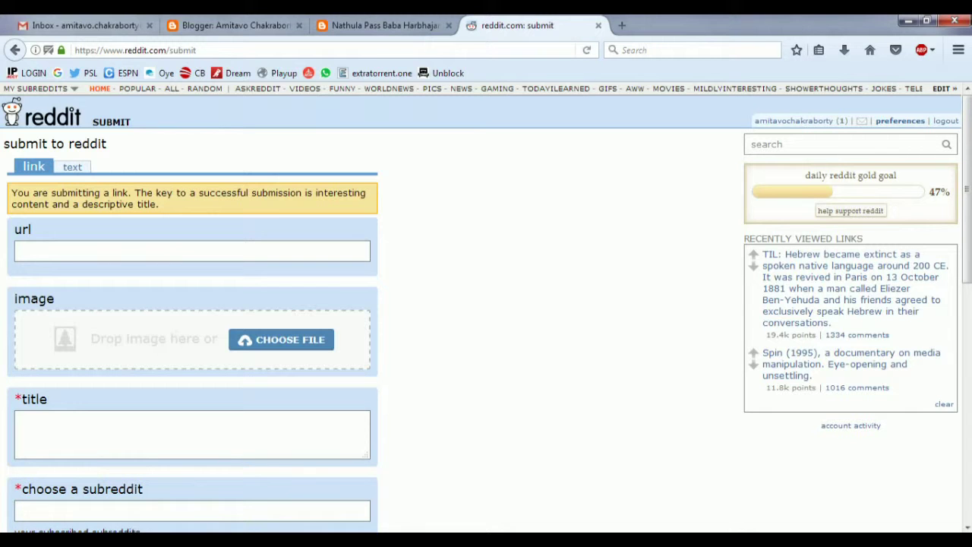
{"action": "scroll", "coordinate": [486, 304], "scroll_direction": "down", "scroll_amount": 4}
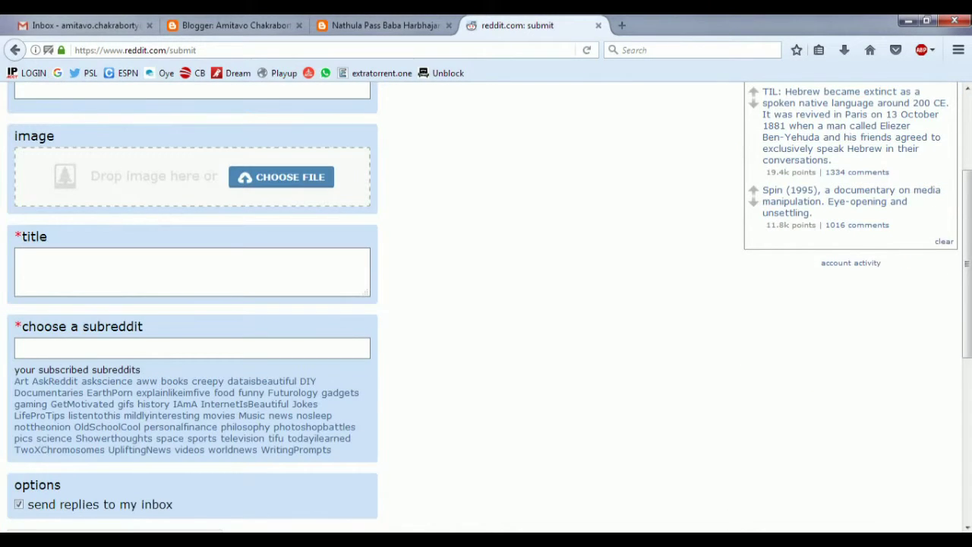
{"action": "scroll", "coordinate": [486, 304], "scroll_direction": "down", "scroll_amount": 5}
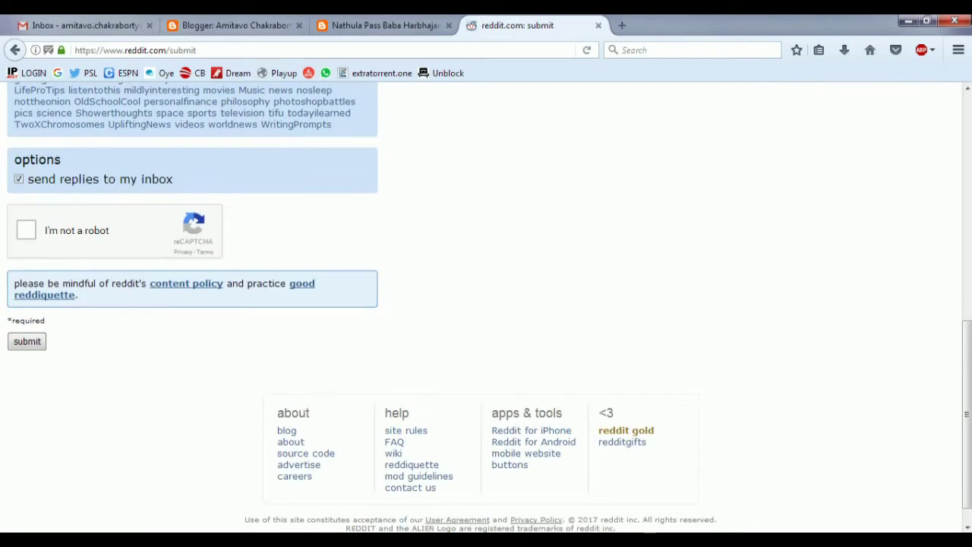
{"action": "scroll", "coordinate": [486, 304], "scroll_direction": "up", "scroll_amount": 5}
{"action": "scroll", "coordinate": [486, 303], "scroll_direction": "up", "scroll_amount": 3}
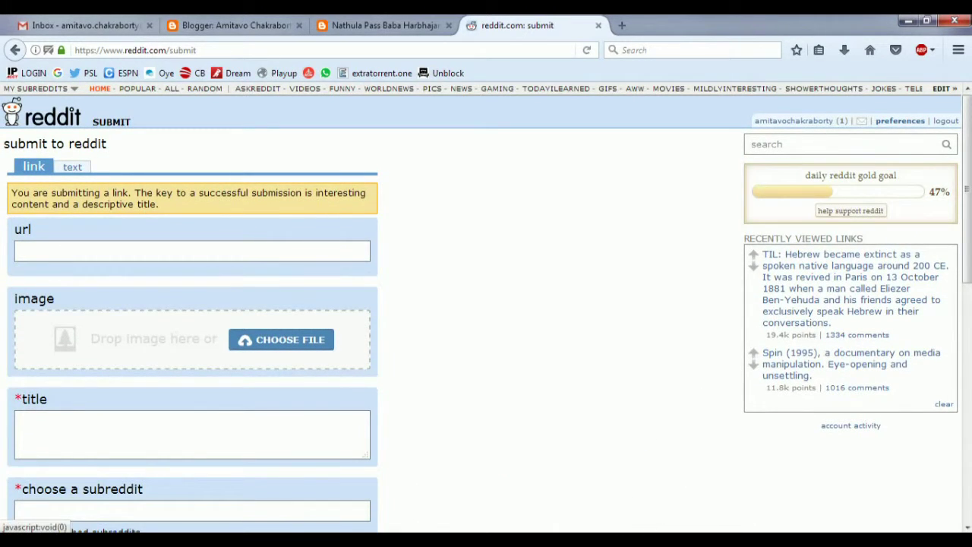
- Switch the submission form to a text post and review its empty fields
{"action": "left_click", "coordinate": [72, 166]}
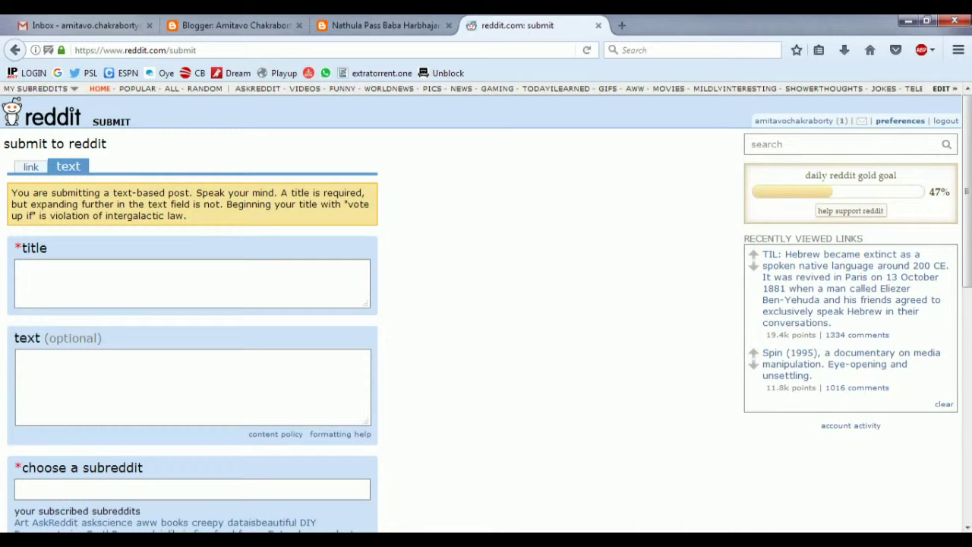
{"action": "scroll", "coordinate": [487, 304], "scroll_direction": "down", "scroll_amount": 5}
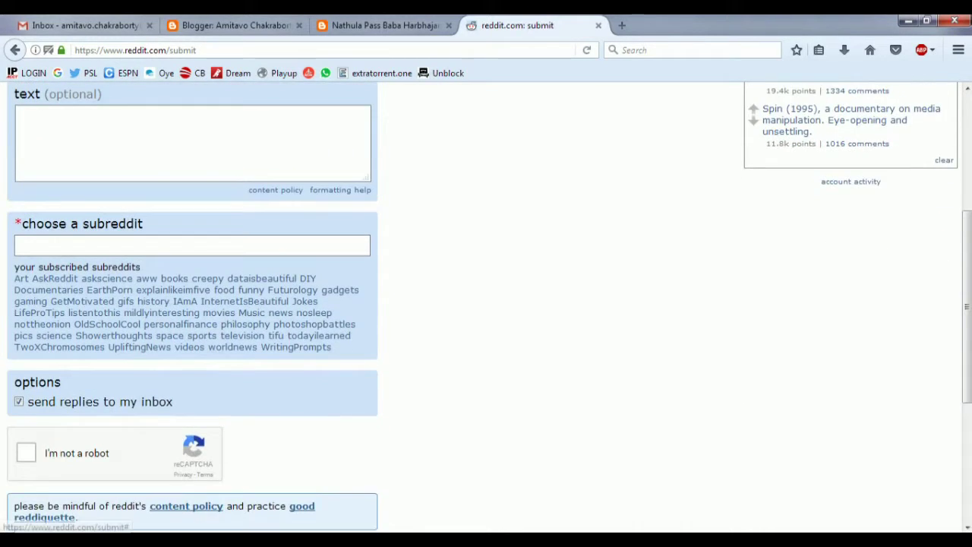
{"action": "scroll", "coordinate": [486, 304], "scroll_direction": "down", "scroll_amount": 1}
{"action": "scroll", "coordinate": [486, 304], "scroll_direction": "down", "scroll_amount": 1}
{"action": "scroll", "coordinate": [486, 304], "scroll_direction": "down", "scroll_amount": 2}
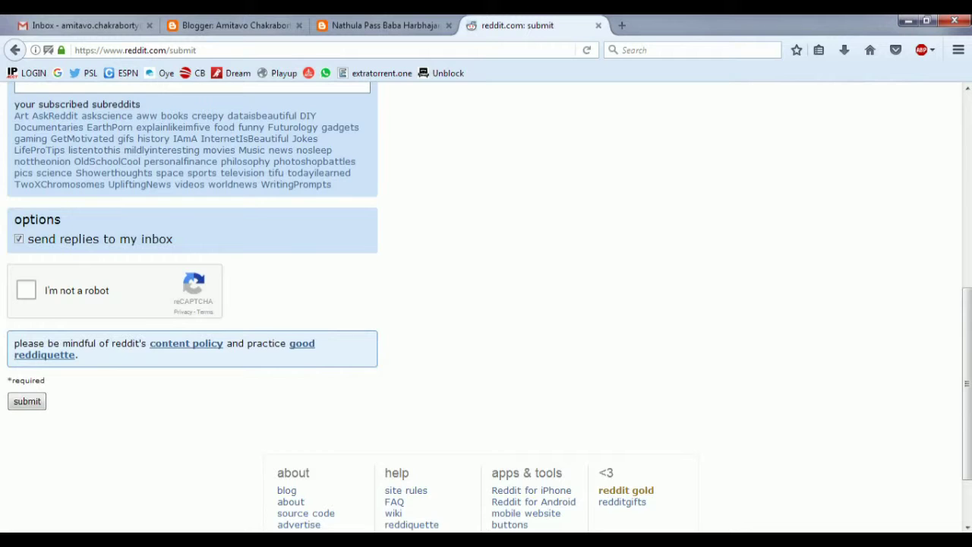
{"action": "scroll", "coordinate": [486, 304], "scroll_direction": "up", "scroll_amount": 5}
{"action": "scroll", "coordinate": [486, 304], "scroll_direction": "up", "scroll_amount": 1}
{"action": "scroll", "coordinate": [486, 304], "scroll_direction": "up", "scroll_amount": 1}
{"action": "scroll", "coordinate": [486, 304], "scroll_direction": "up", "scroll_amount": 2}
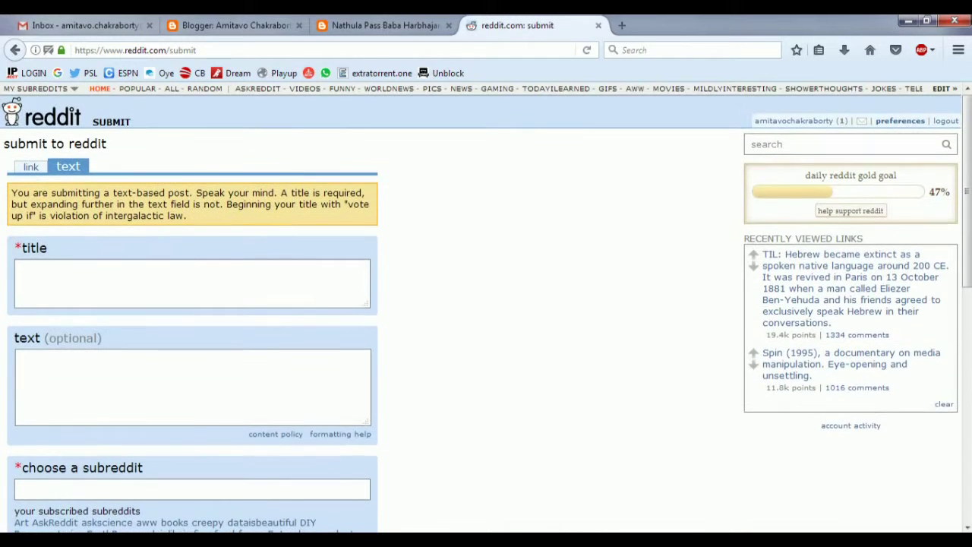
{"action": "scroll", "coordinate": [486, 304], "scroll_direction": "down", "scroll_amount": 3}
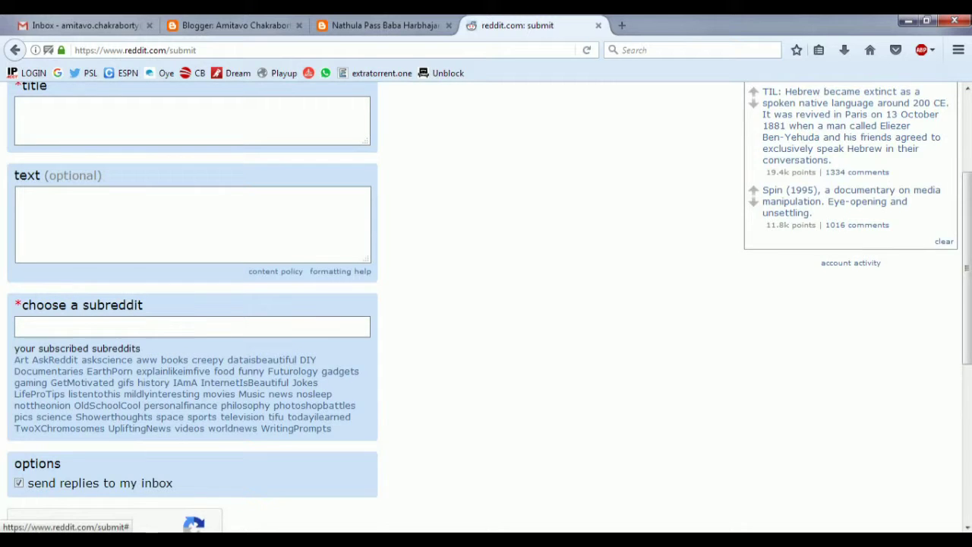
{"action": "scroll", "coordinate": [487, 304], "scroll_direction": "down", "scroll_amount": 2}
{"action": "scroll", "coordinate": [487, 303], "scroll_direction": "down", "scroll_amount": 3}
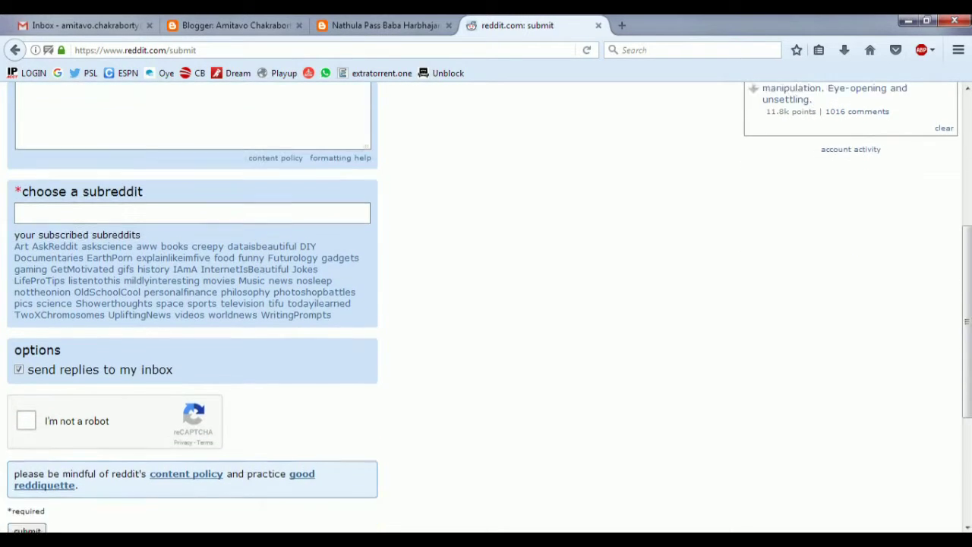
{"action": "scroll", "coordinate": [486, 304], "scroll_direction": "up", "scroll_amount": 5}
{"action": "scroll", "coordinate": [486, 304], "scroll_direction": "up", "scroll_amount": 1}
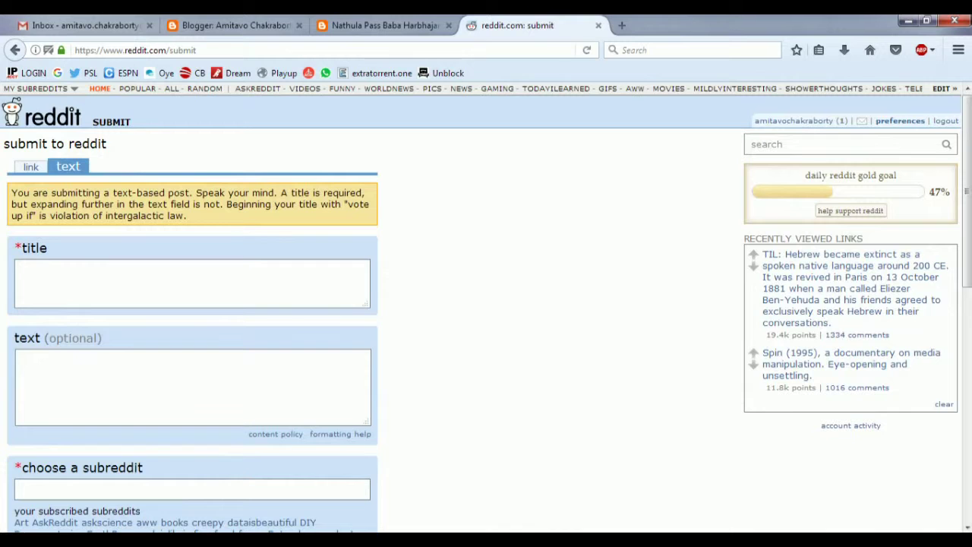
- Copy the blog post's title and paste it into Reddit's text-post text field
{"action": "key", "text": "ctrl+Page_Up"}
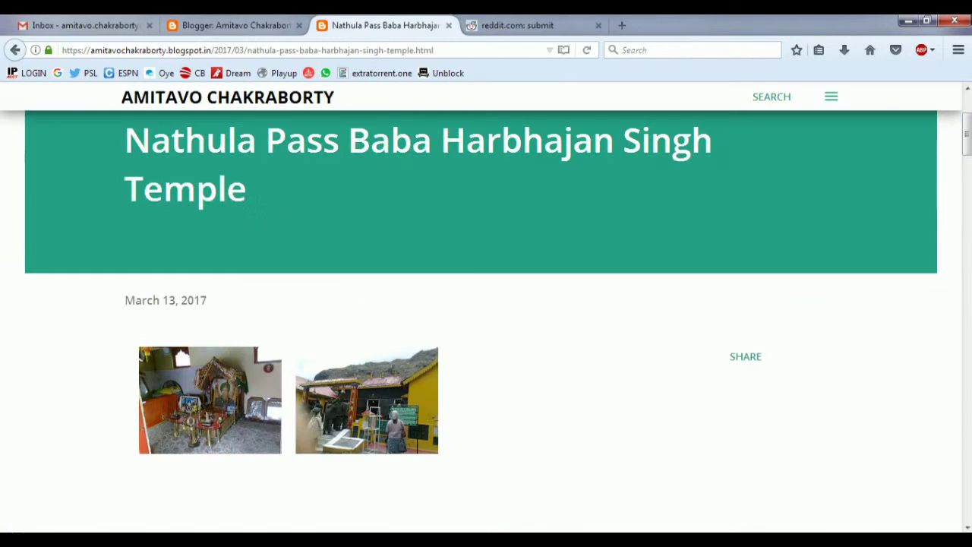
{"action": "left_click_drag", "start_coordinate": [123, 137], "coordinate": [256, 189]}
{"action": "right_click", "coordinate": [224, 184]}
{"action": "left_click", "coordinate": [257, 193]}
{"action": "key", "text": "ctrl+Page_Down"}
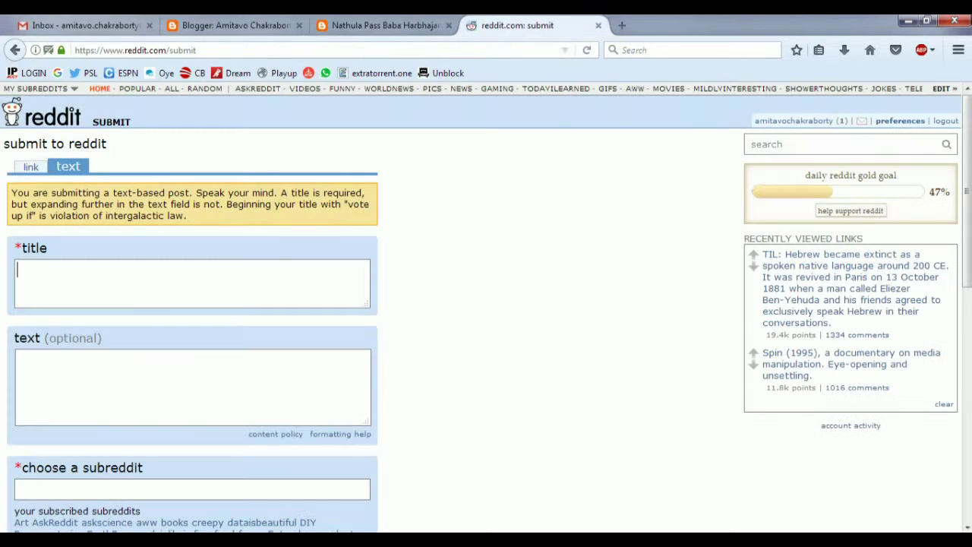
{"action": "right_click", "coordinate": [73, 273]}
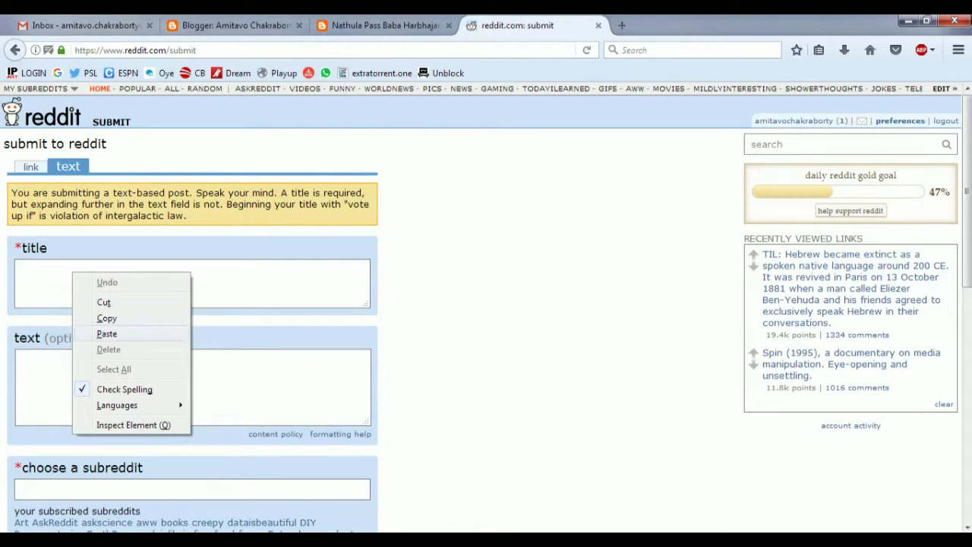
{"action": "left_click", "coordinate": [30, 369]}
{"action": "right_click", "coordinate": [31, 369]}
{"action": "left_click", "coordinate": [66, 430]}
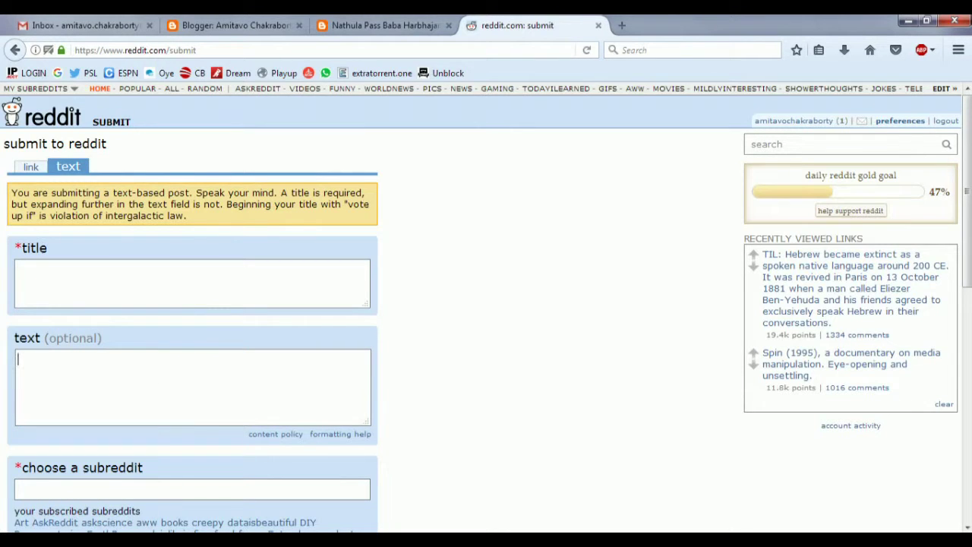
- Reload the blog post and copy its full web address from the address bar
{"action": "key", "text": "ctrl+Page_Up"}
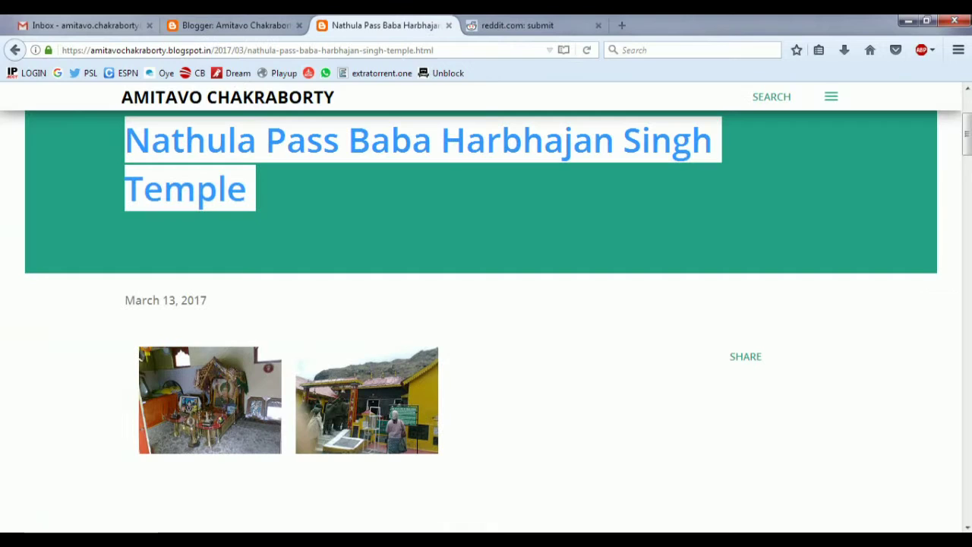
{"action": "left_click_drag", "start_coordinate": [434, 50], "coordinate": [61, 50]}
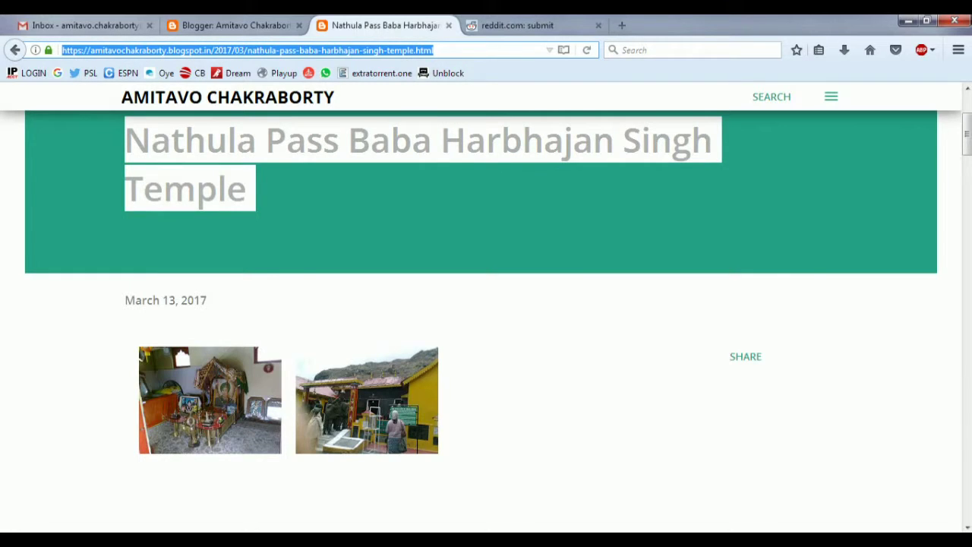
{"action": "right_click", "coordinate": [726, 536]}
{"action": "left_click", "coordinate": [655, 445]}
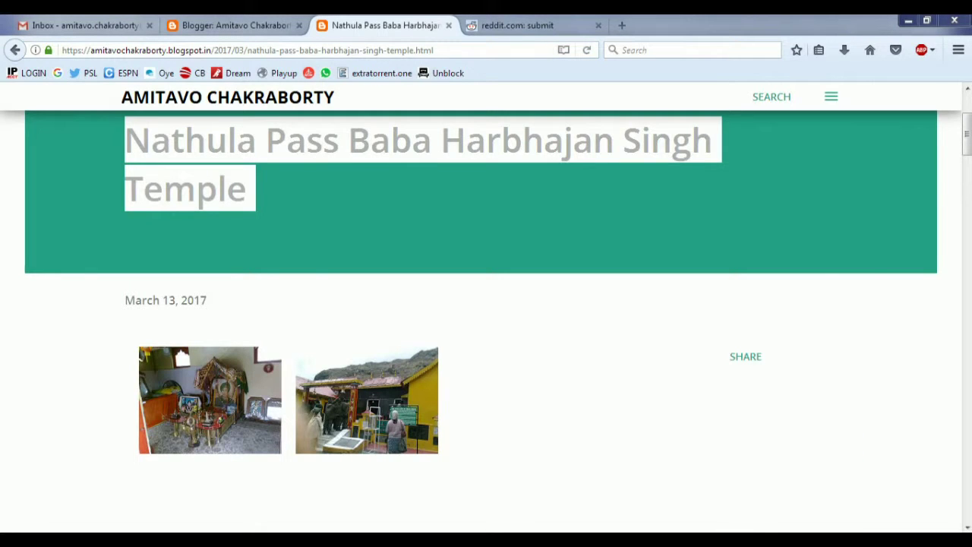
{"action": "key", "text": "Return"}
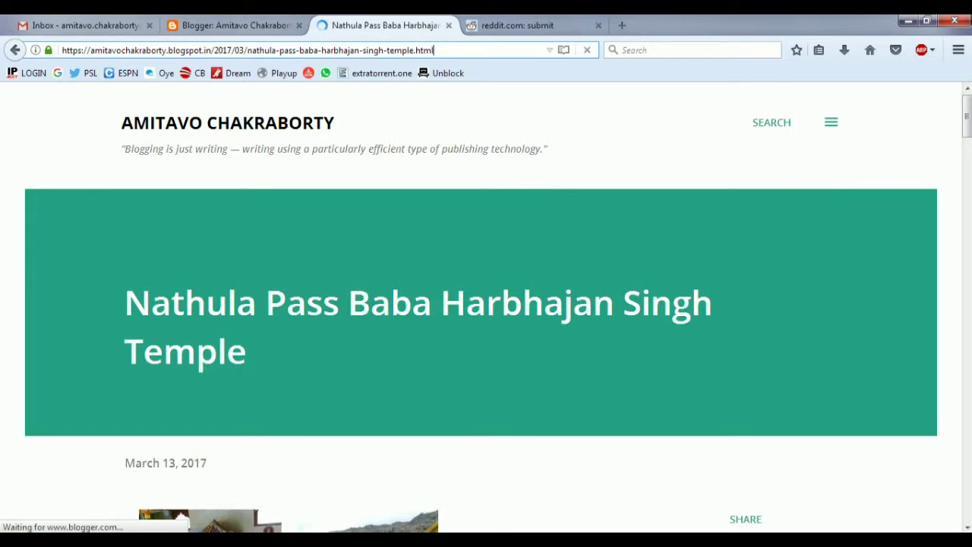
{"action": "left_click_drag", "start_coordinate": [434, 50], "coordinate": [61, 50]}
{"action": "right_click", "coordinate": [85, 51]}
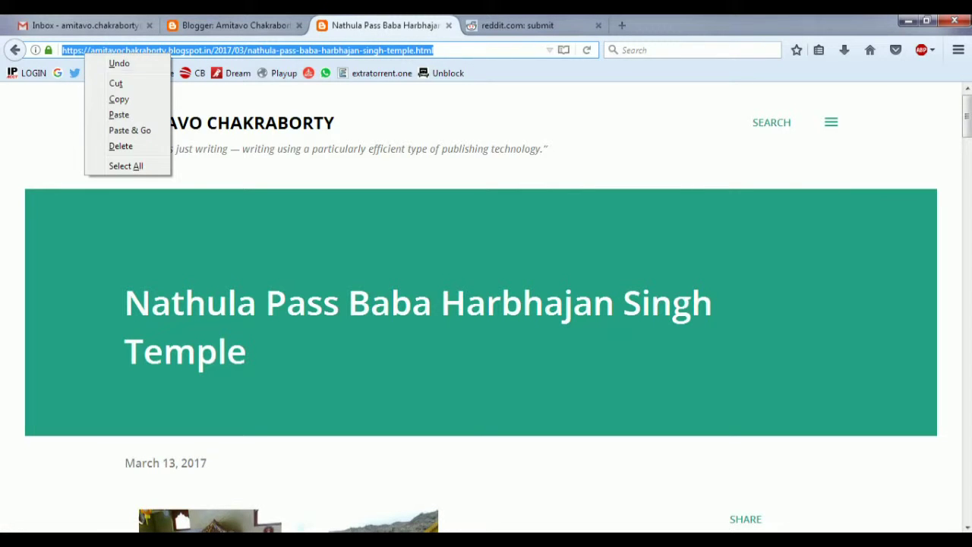
{"action": "left_click", "coordinate": [125, 102]}
- Paste the blog post's web address into the link post's url field
{"action": "key", "text": "ctrl+Tab"}
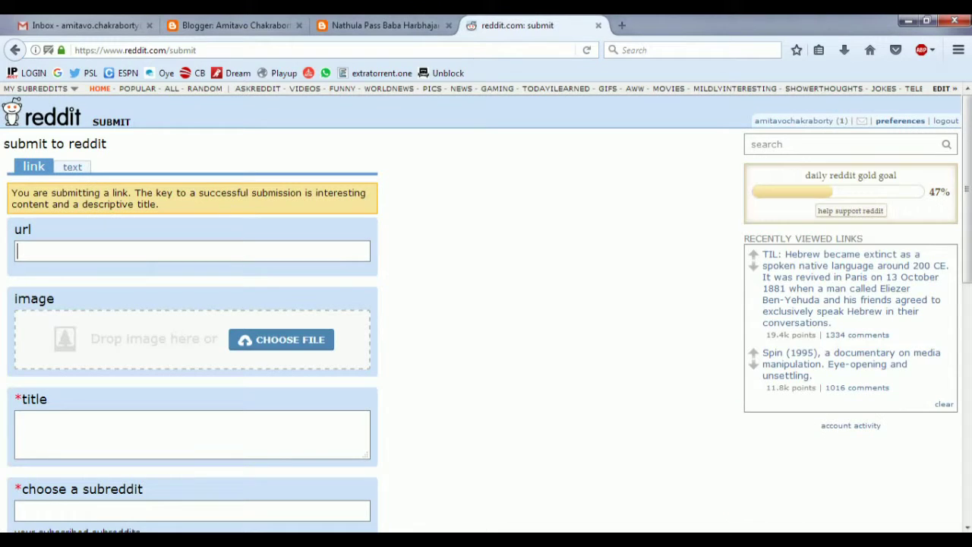
{"action": "right_click", "coordinate": [148, 251]}
{"action": "left_click", "coordinate": [182, 313]}
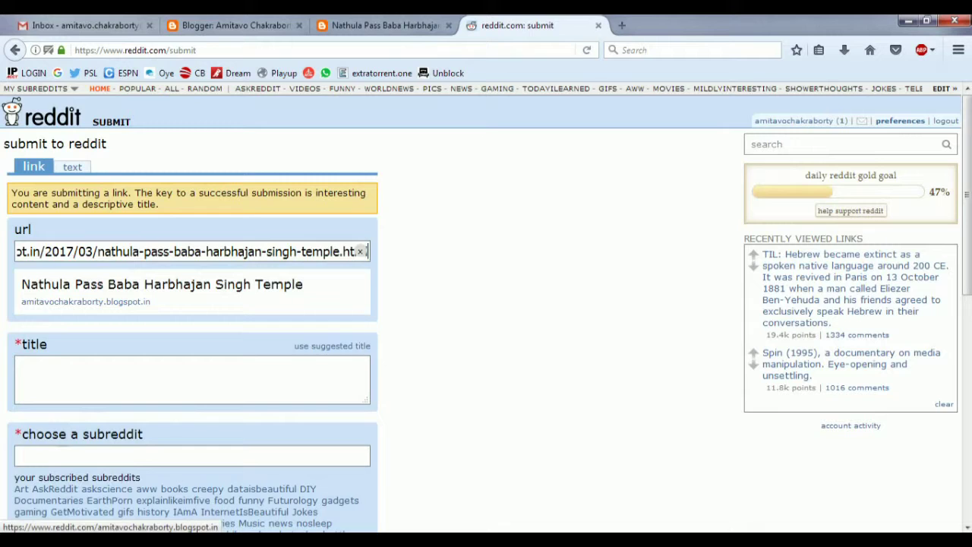
{"action": "scroll", "coordinate": [486, 303], "scroll_direction": "down", "scroll_amount": 2}
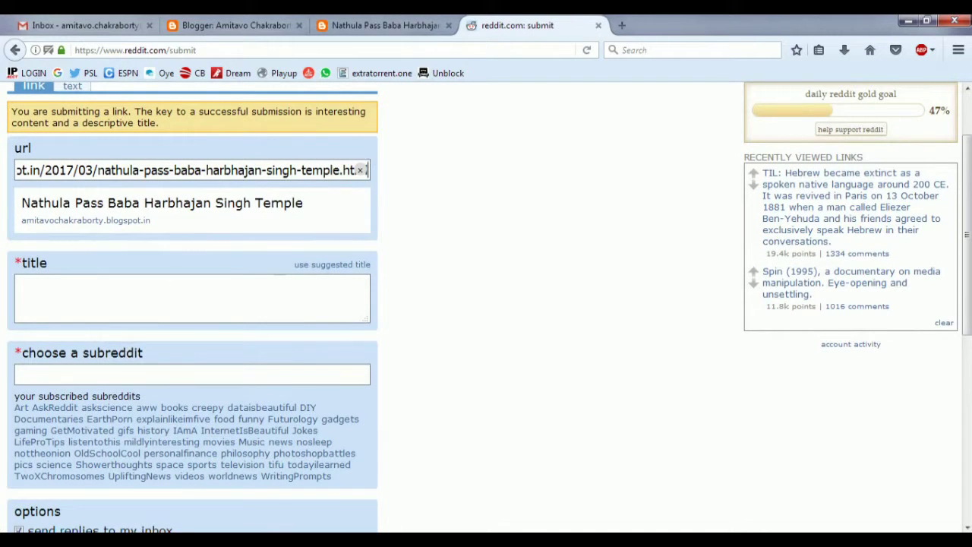
- Copy the title 'Nathula Pass Baba Harbhajan Singh Temple' from the blog and paste it as the submission title
{"action": "key", "text": "ctrl+Page_Up"}
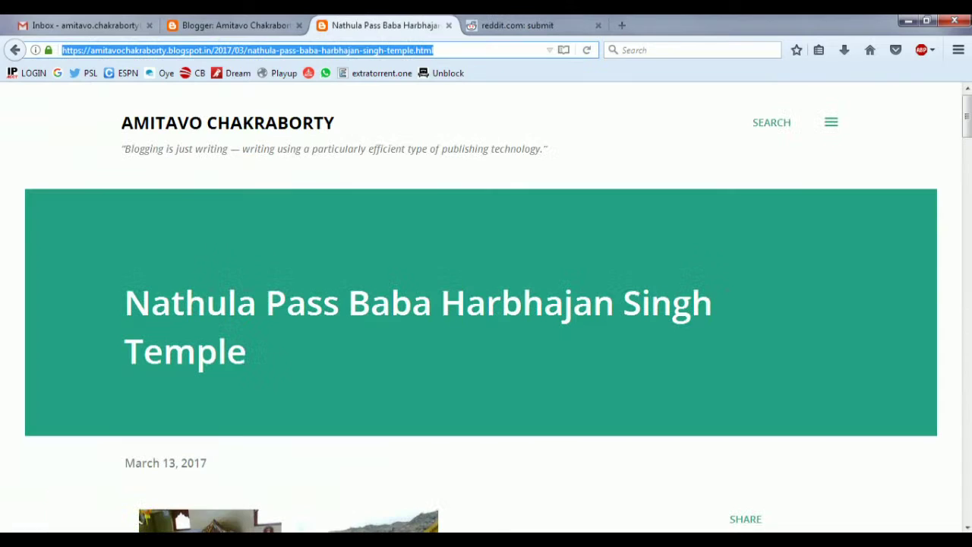
{"action": "left_click_drag", "start_coordinate": [125, 296], "coordinate": [256, 357]}
{"action": "right_click", "coordinate": [218, 311]}
{"action": "left_click", "coordinate": [250, 321]}
{"action": "key", "text": "ctrl+Page_Down"}
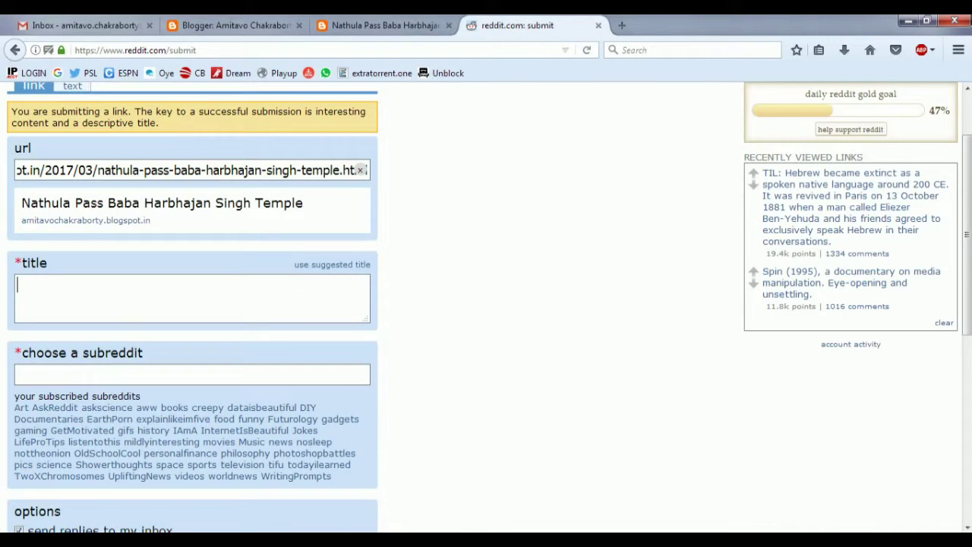
{"action": "right_click", "coordinate": [139, 292]}
{"action": "left_click", "coordinate": [173, 355]}
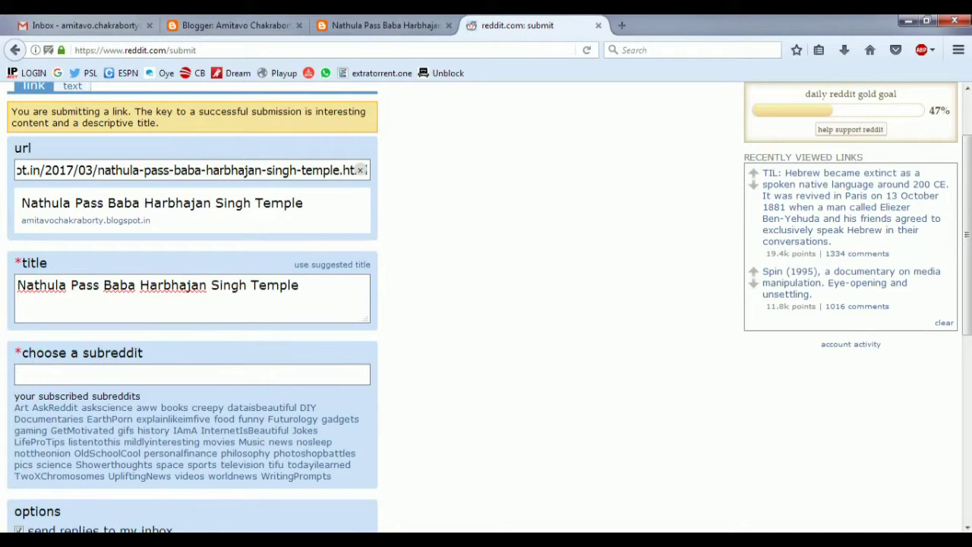
{"action": "scroll", "coordinate": [192, 319], "scroll_direction": "down", "scroll_amount": 4}
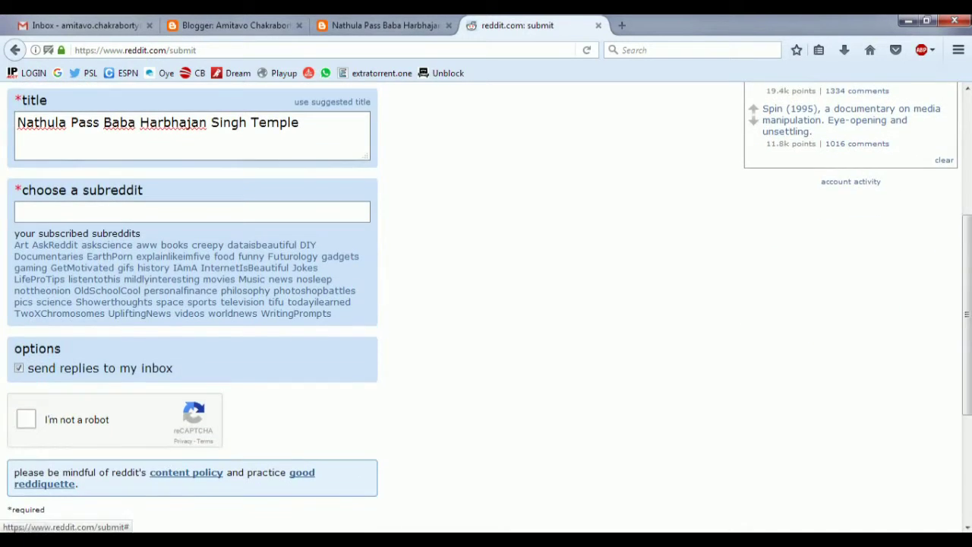
- Choose r/travel as the subreddit, pass the captcha, and submit the link post
{"action": "left_click", "coordinate": [193, 212]}
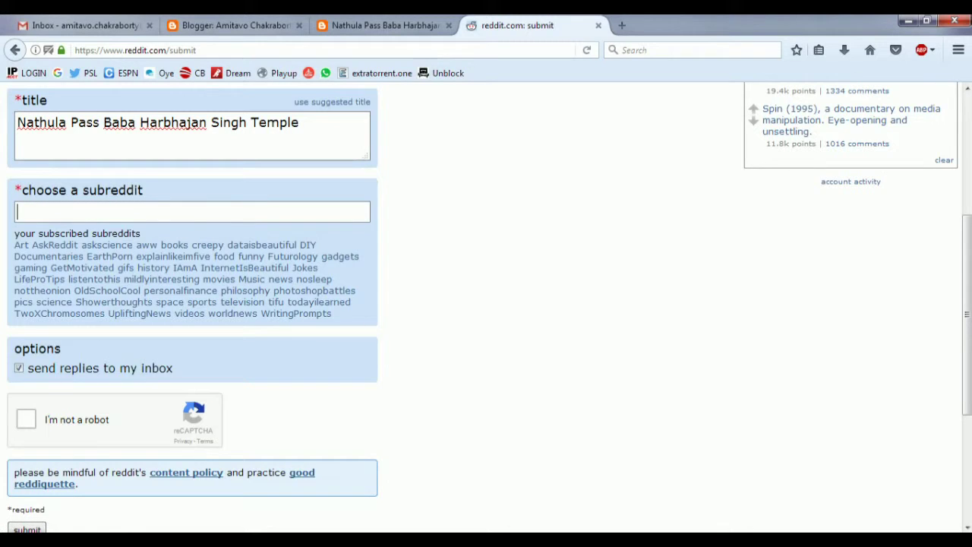
{"action": "type", "text": "Trav"}
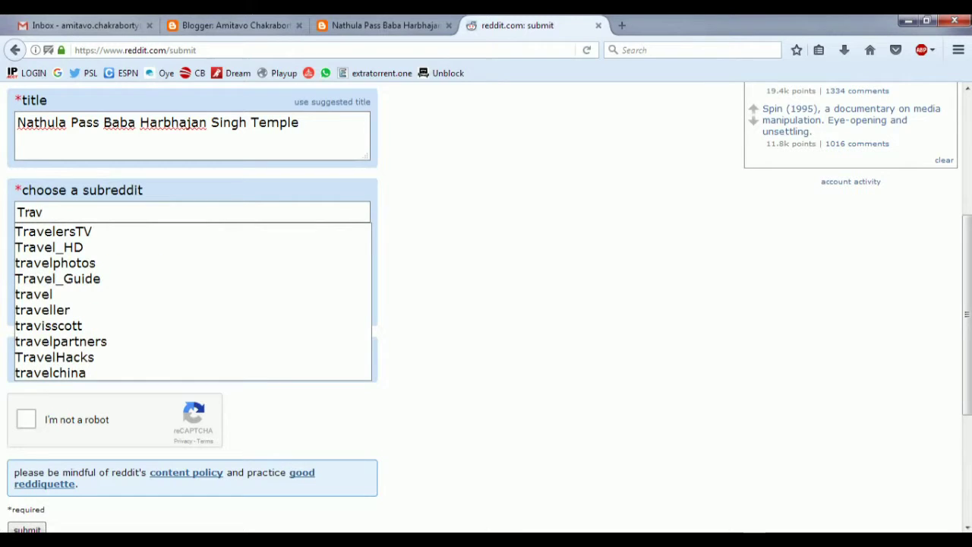
{"action": "left_click", "coordinate": [34, 294]}
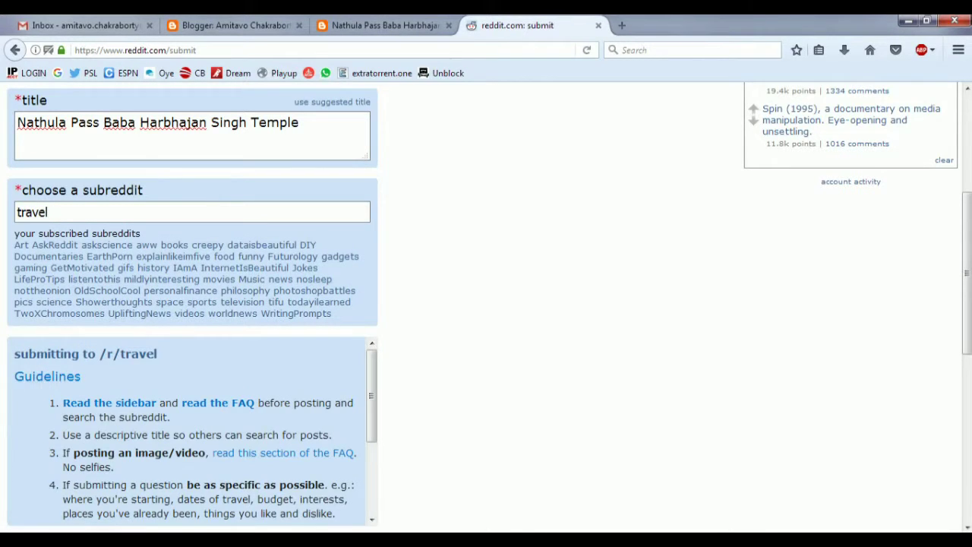
{"action": "scroll", "coordinate": [283, 372], "scroll_direction": "down", "scroll_amount": 2}
{"action": "scroll", "coordinate": [282, 372], "scroll_direction": "down", "scroll_amount": 2}
{"action": "scroll", "coordinate": [282, 278], "scroll_direction": "down", "scroll_amount": 1}
{"action": "scroll", "coordinate": [282, 278], "scroll_direction": "down", "scroll_amount": 4}
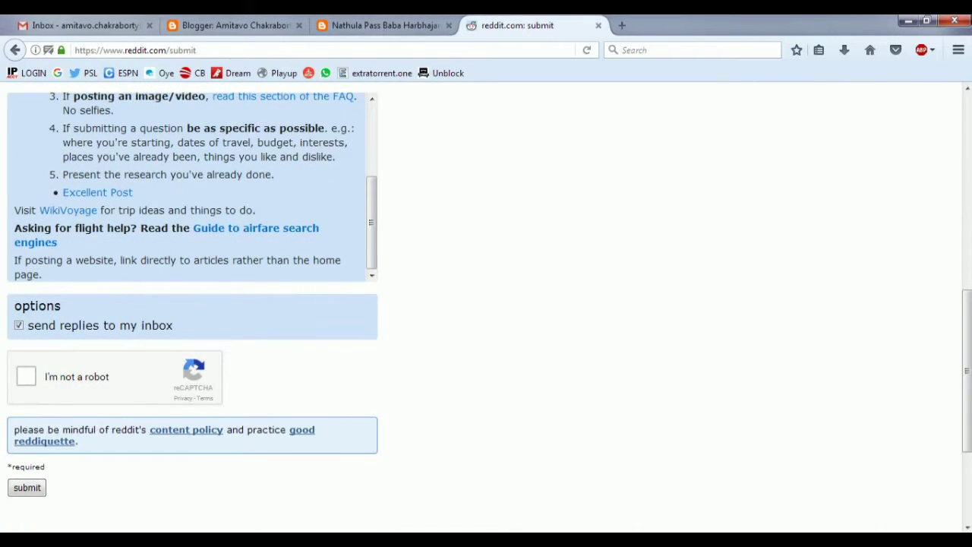
{"action": "left_click", "coordinate": [26, 376]}
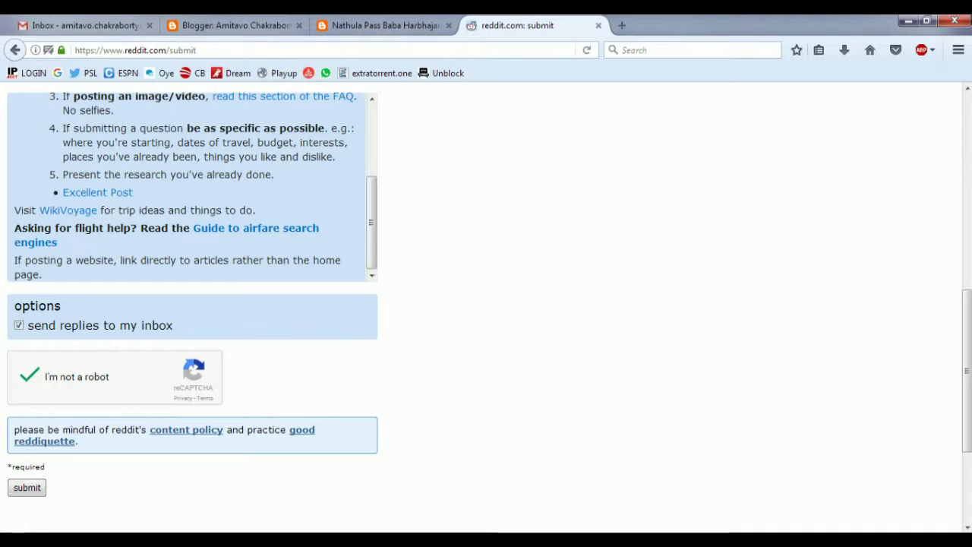
{"action": "left_click", "coordinate": [27, 488]}
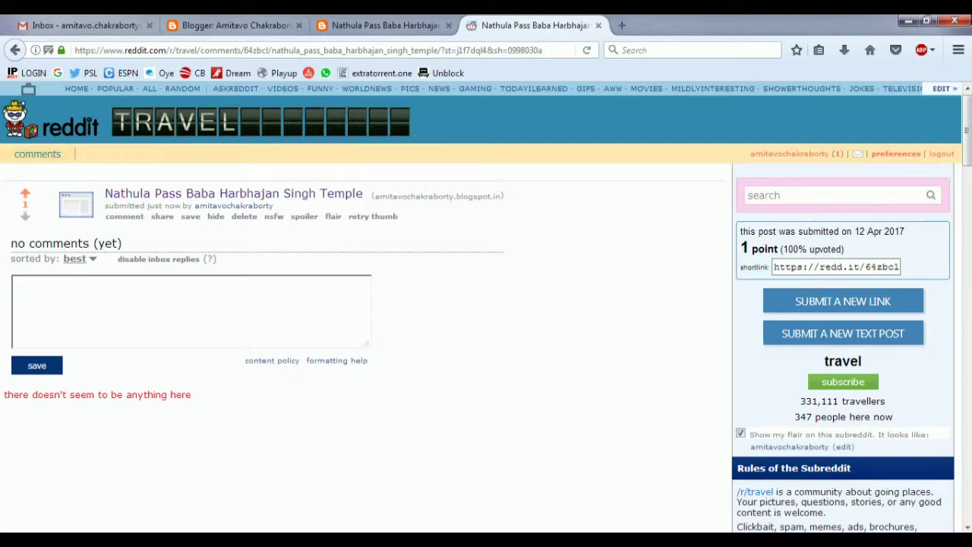
- Check that the Nathula Pass post's blog link opens, return to Reddit, and go to the profile overview
{"action": "left_click", "coordinate": [233, 193]}
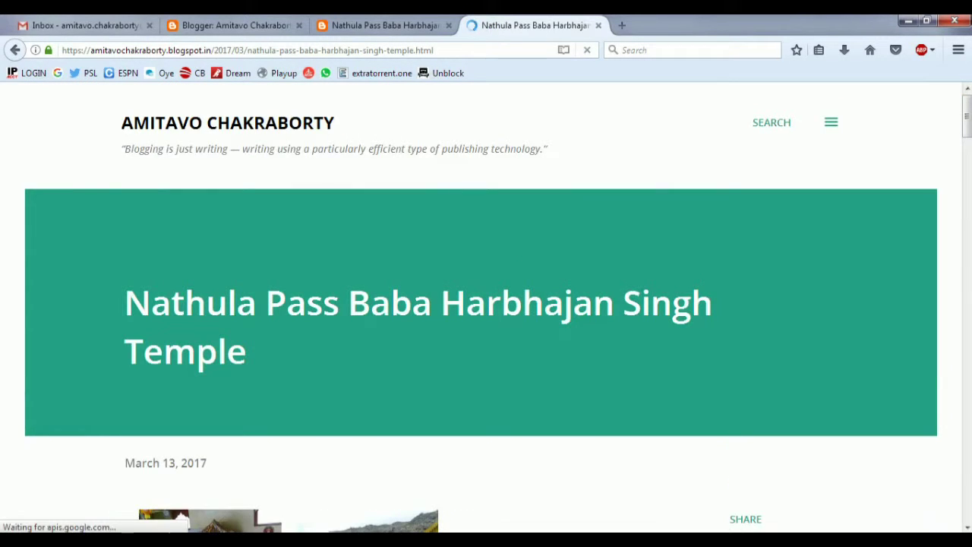
{"action": "key", "text": "alt+Left"}
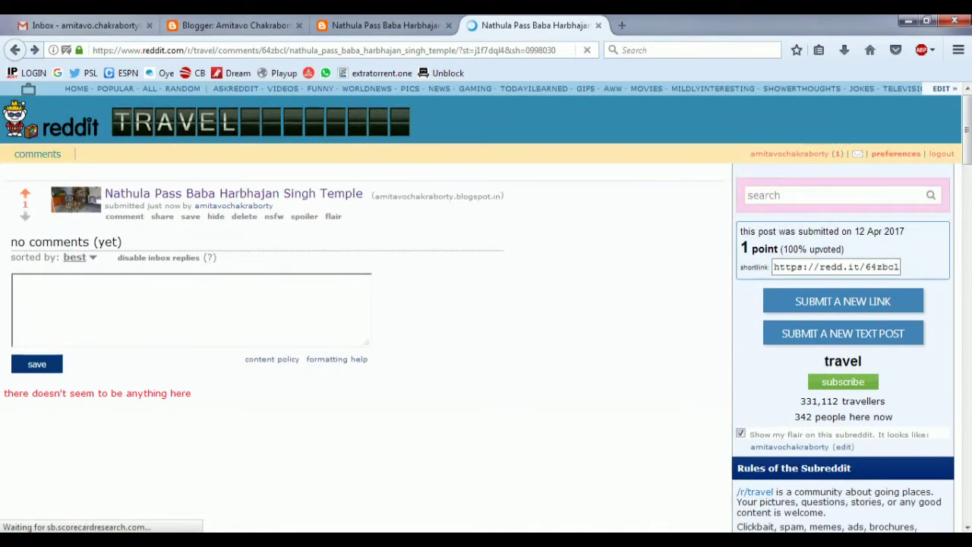
{"action": "left_click", "coordinate": [790, 153]}
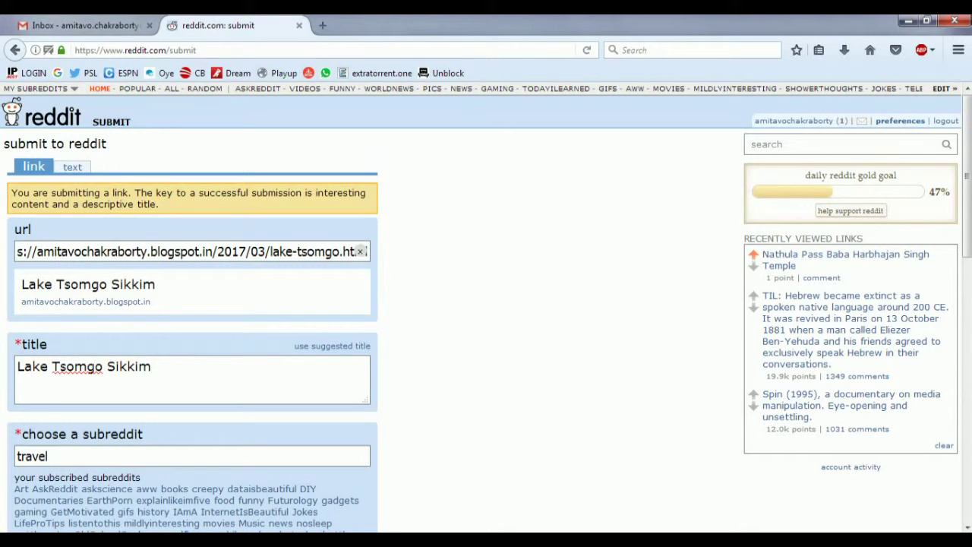
- Tick the robot check and submit the Lake Tsomgo post twice; it is refused with a rate-limit warning
{"action": "scroll", "coordinate": [486, 304], "scroll_direction": "down", "scroll_amount": 3}
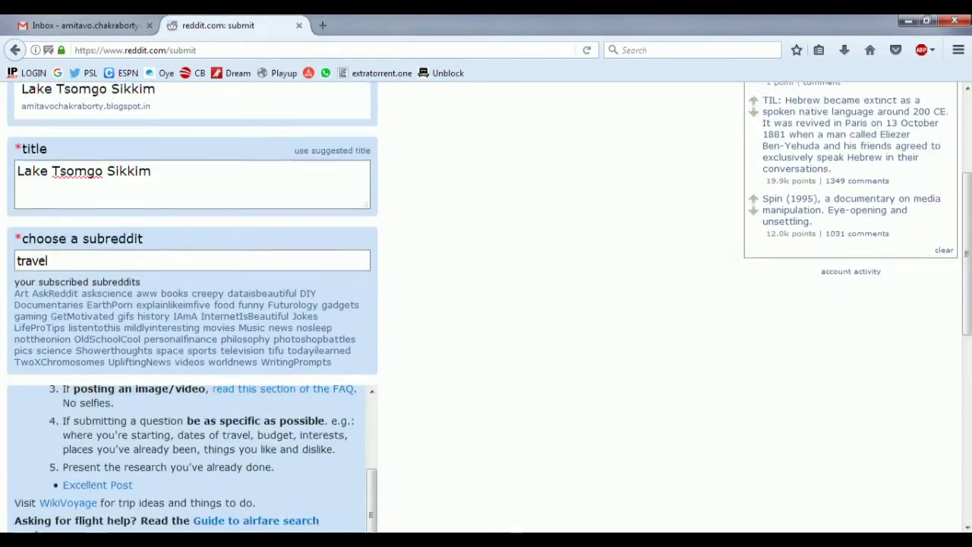
{"action": "scroll", "coordinate": [486, 304], "scroll_direction": "down", "scroll_amount": 5}
{"action": "left_click", "coordinate": [26, 204]}
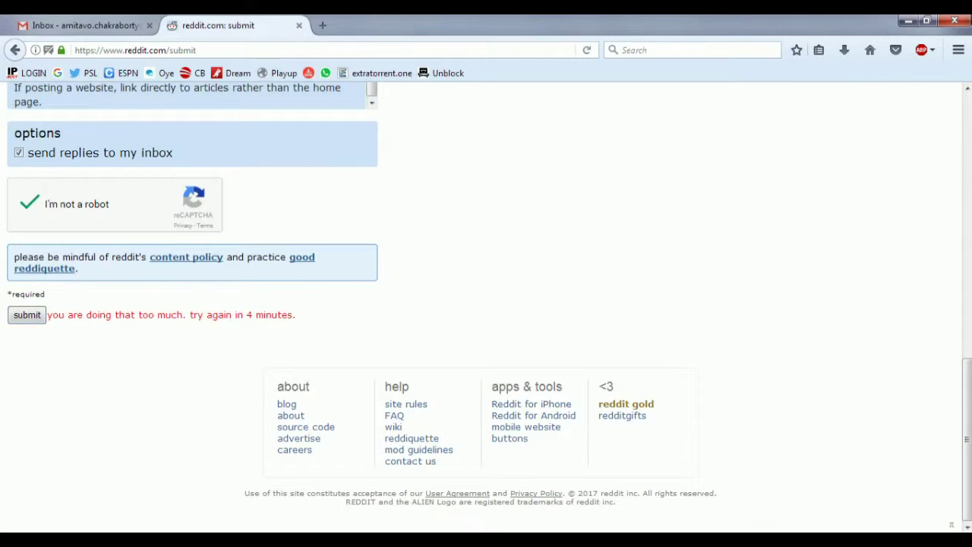
{"action": "left_click", "coordinate": [28, 315]}
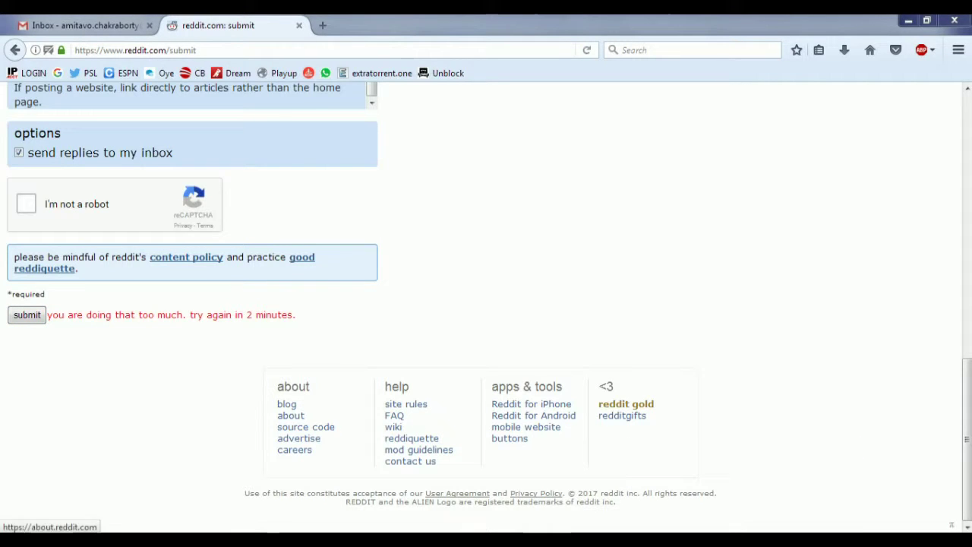
{"action": "left_click", "coordinate": [26, 203]}
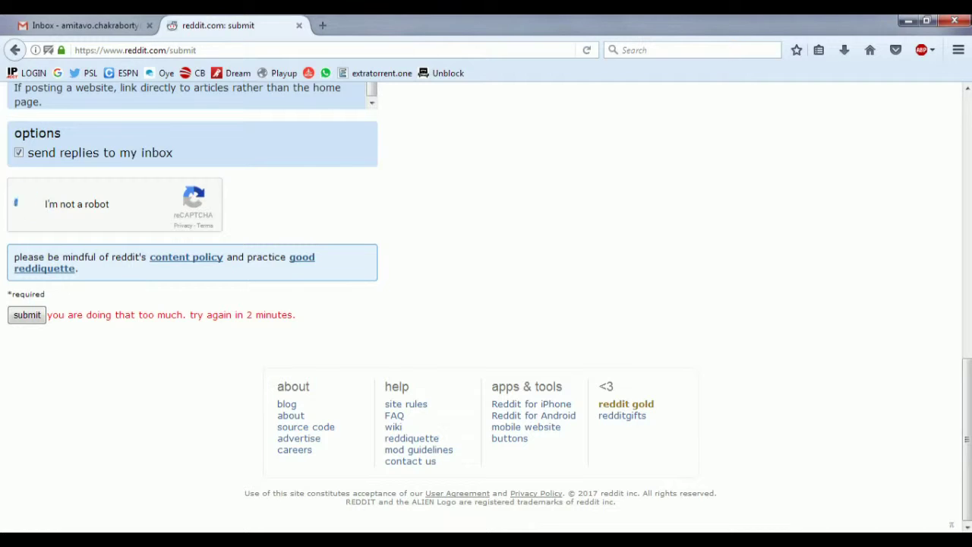
{"action": "left_click", "coordinate": [27, 315]}
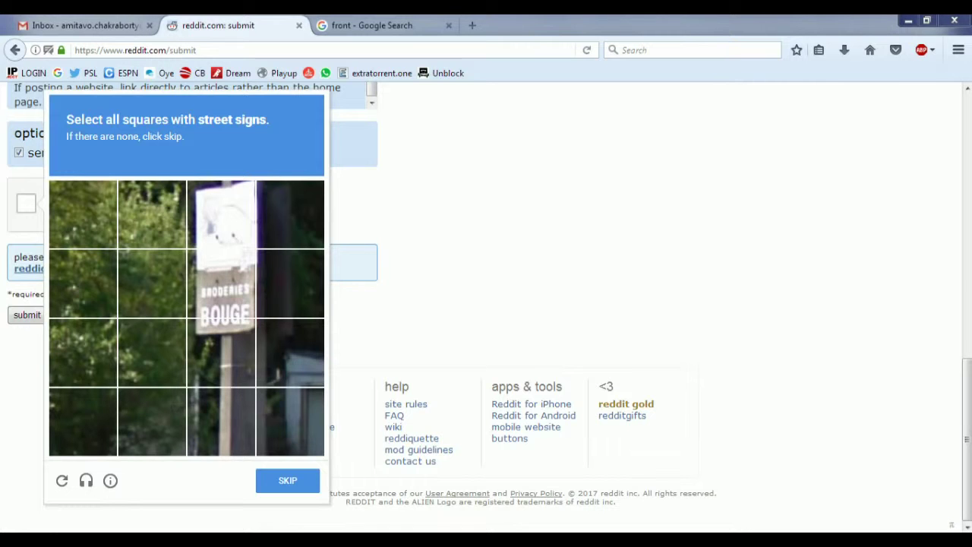
- Select the street-sign tiles in the first two reCAPTCHA grids and verify
{"action": "left_click", "coordinate": [291, 214]}
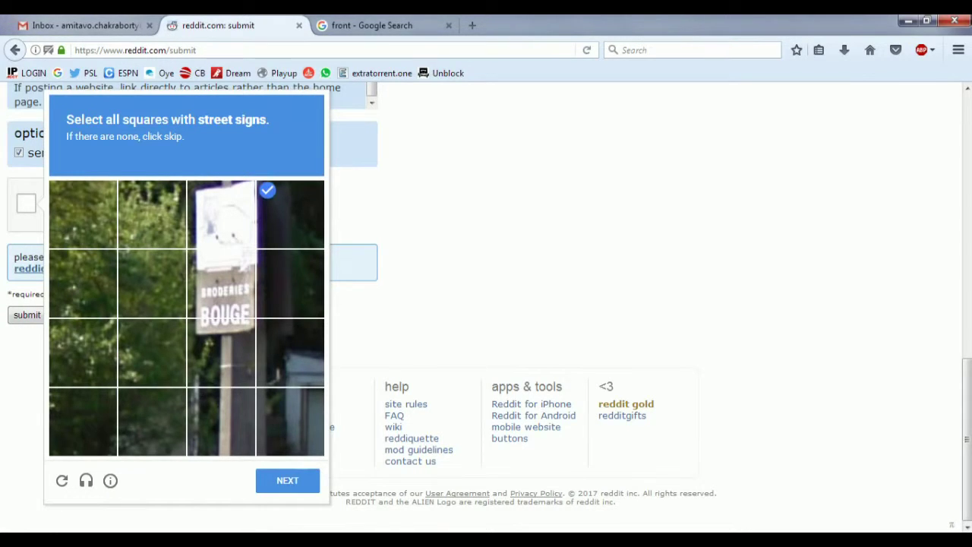
{"action": "left_click", "coordinate": [290, 284]}
{"action": "left_click", "coordinate": [290, 352]}
{"action": "left_click", "coordinate": [287, 480]}
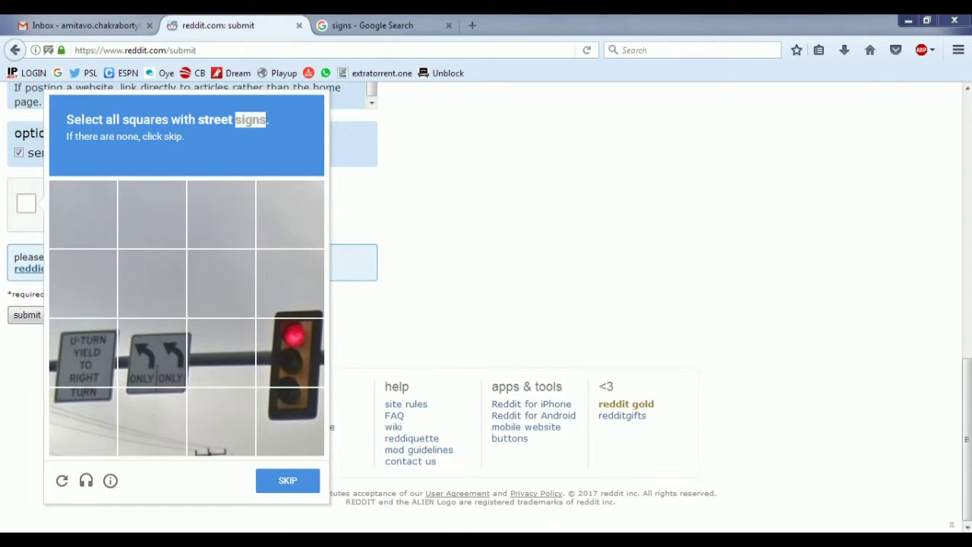
{"action": "left_click", "coordinate": [83, 353]}
{"action": "left_click", "coordinate": [152, 353]}
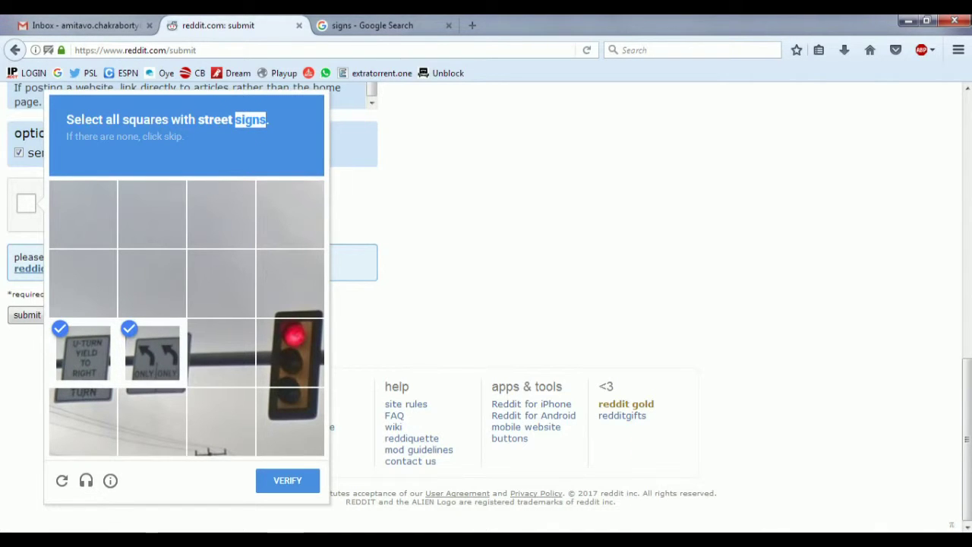
{"action": "left_click", "coordinate": [287, 480]}
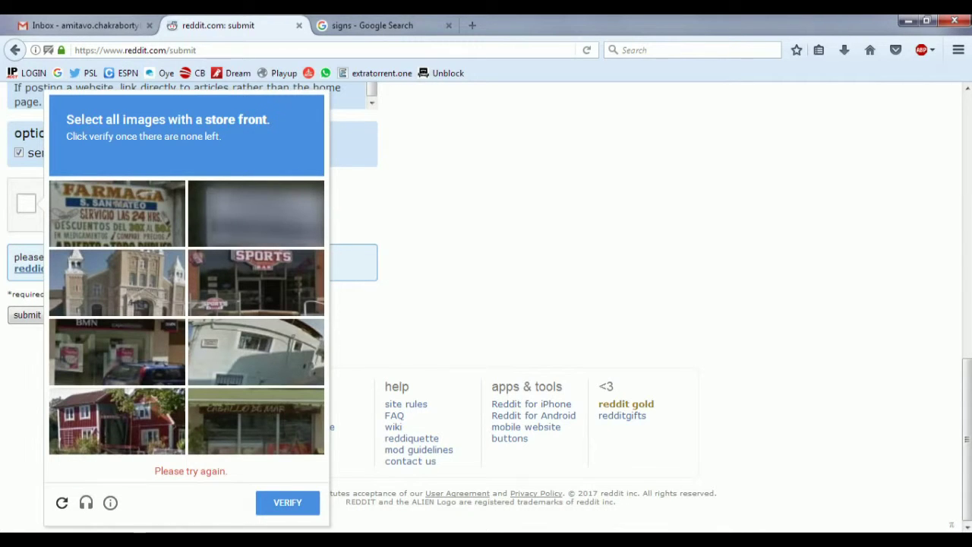
- Mark the store-front tiles in the next reCAPTCHA grid and verify
{"action": "left_click", "coordinate": [116, 282]}
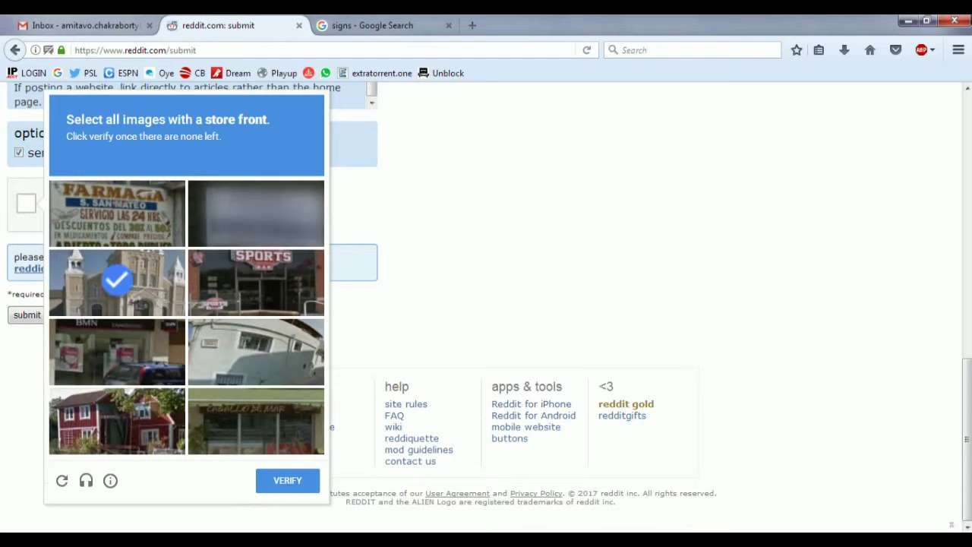
{"action": "left_click", "coordinate": [116, 418]}
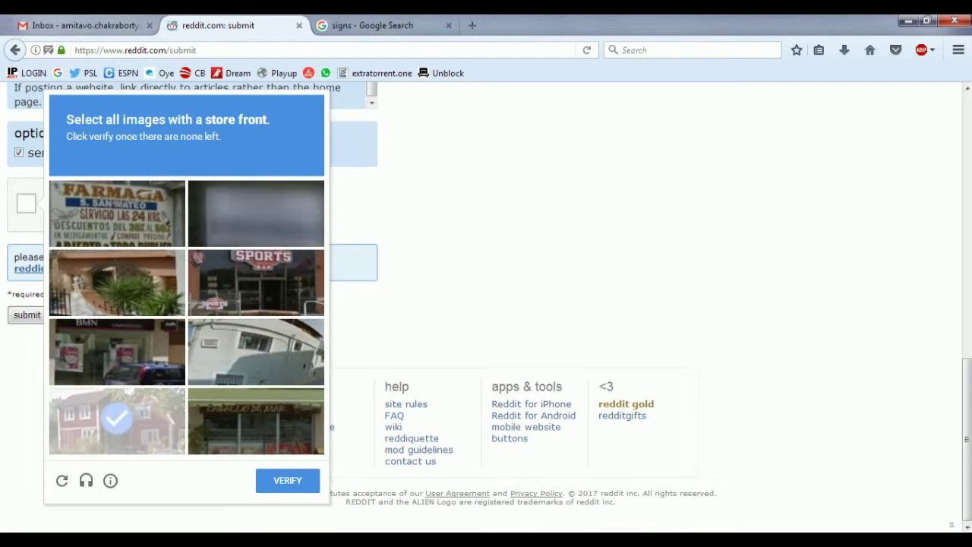
{"action": "left_click", "coordinate": [116, 418]}
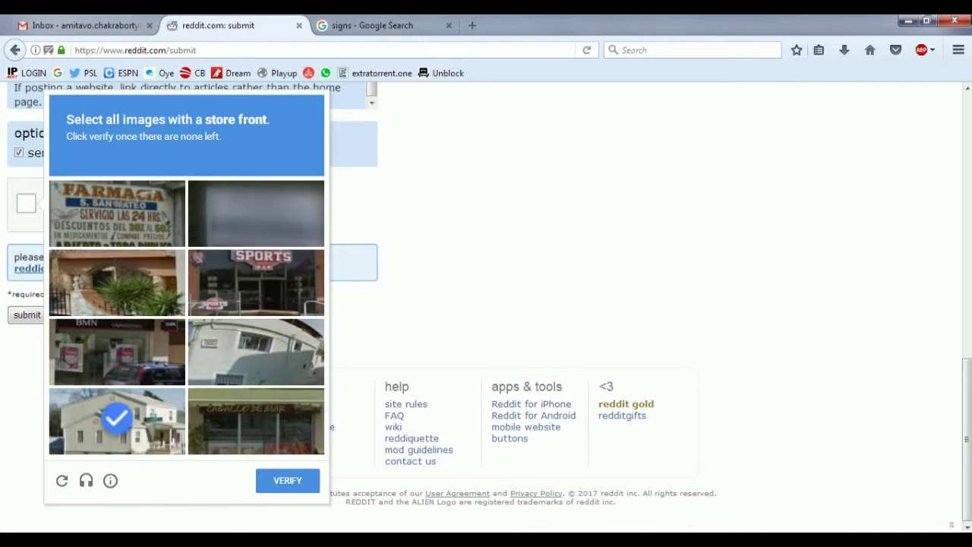
{"action": "left_click", "coordinate": [287, 480]}
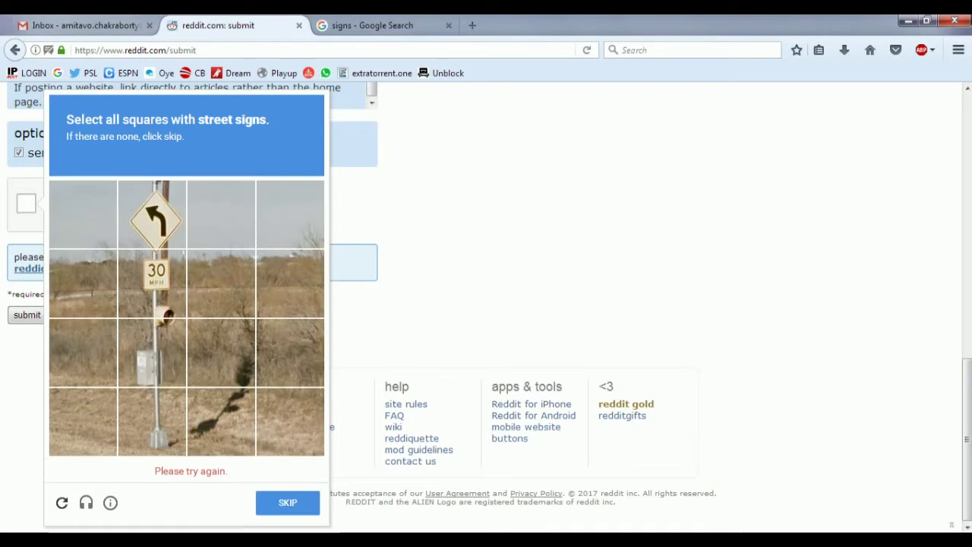
- Select the street-sign tiles in the last two grids to pass the robot check
{"action": "left_click", "coordinate": [152, 214]}
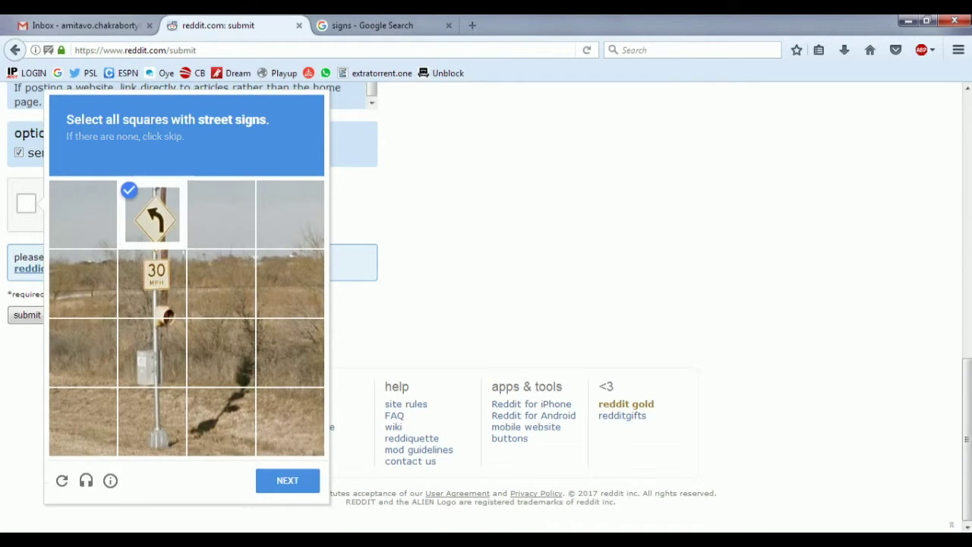
{"action": "left_click", "coordinate": [152, 283]}
{"action": "left_click", "coordinate": [152, 352]}
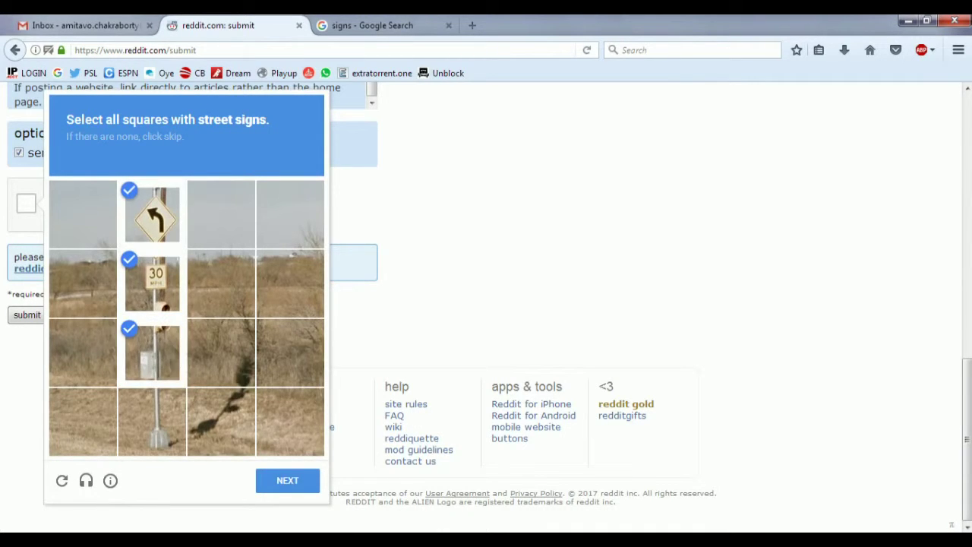
{"action": "left_click", "coordinate": [287, 480]}
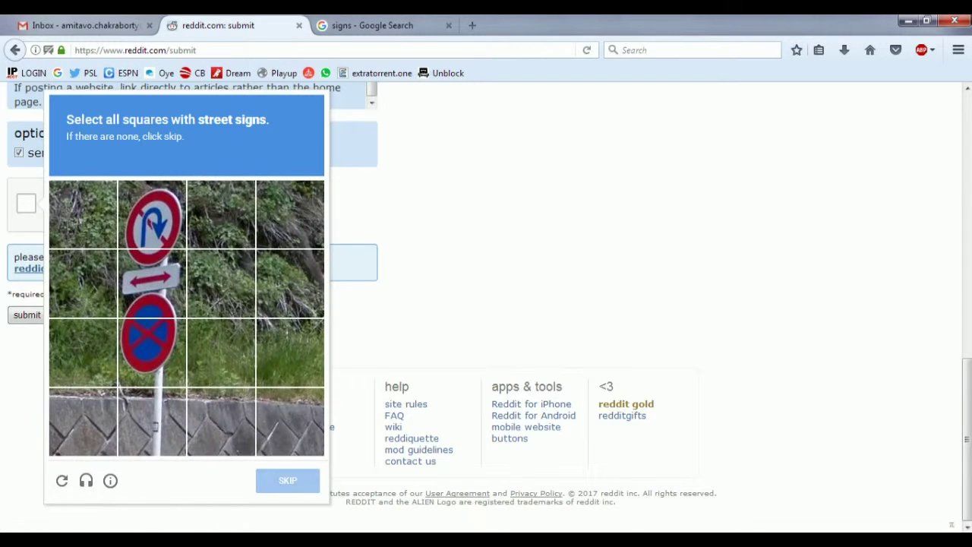
{"action": "left_click", "coordinate": [152, 215]}
{"action": "left_click", "coordinate": [152, 283]}
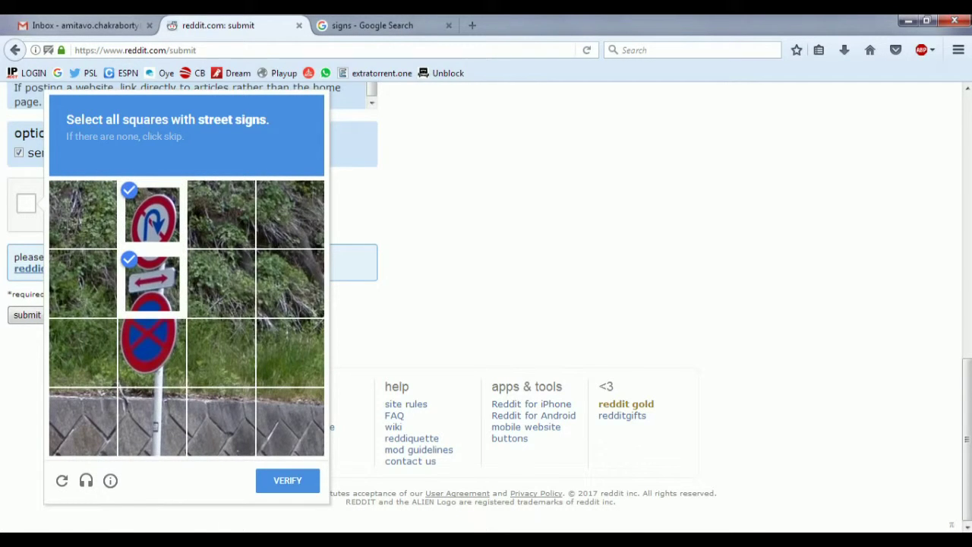
{"action": "left_click", "coordinate": [152, 352]}
{"action": "left_click", "coordinate": [287, 480]}
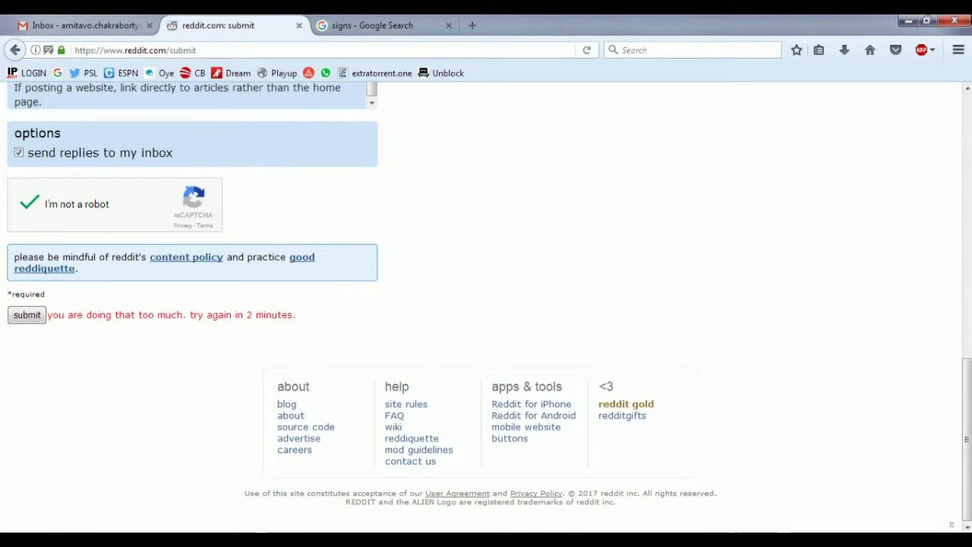
- Publish the Lake Tsomgo Sikkim post, check its blog link, then view the profile listing both posts
{"action": "left_click", "coordinate": [27, 314]}
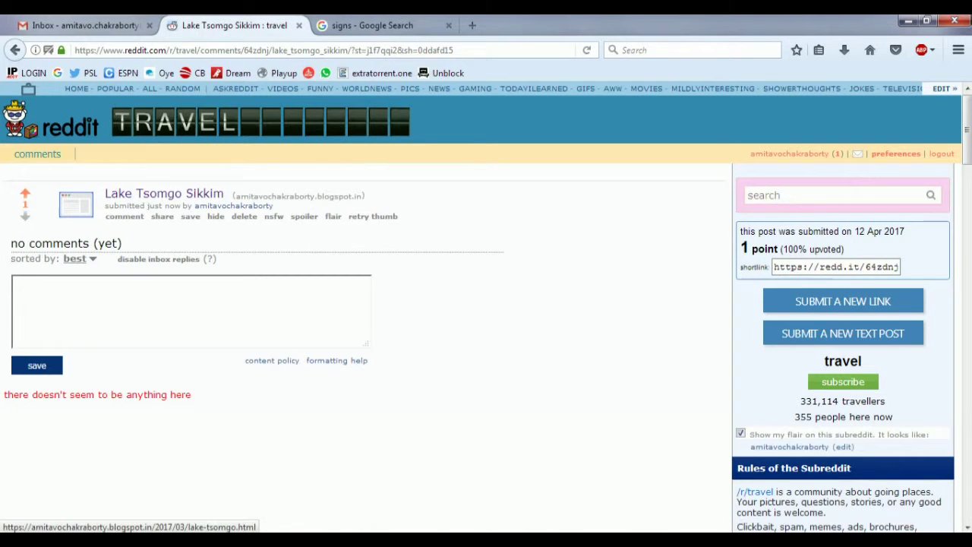
{"action": "left_click", "coordinate": [164, 194]}
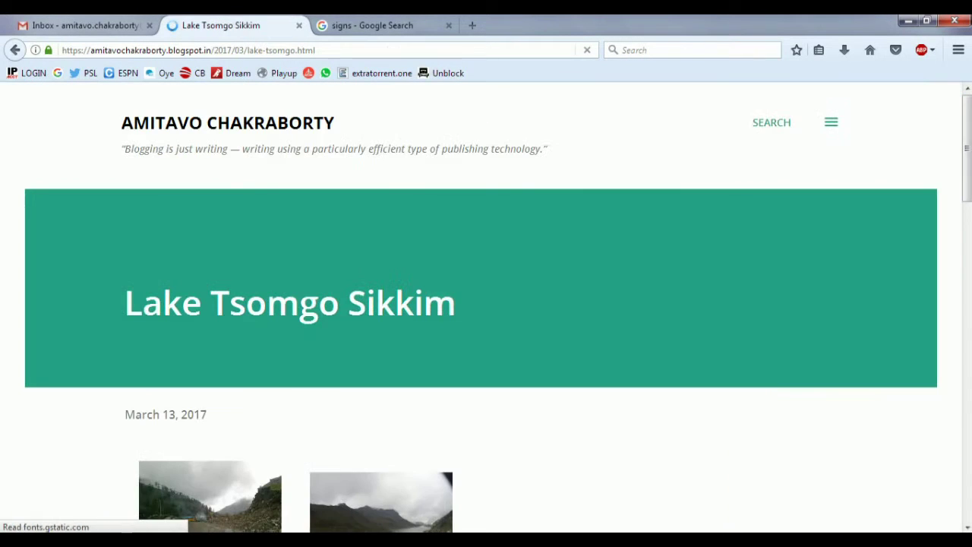
{"action": "scroll", "coordinate": [486, 303], "scroll_direction": "down", "scroll_amount": 5}
{"action": "scroll", "coordinate": [487, 304], "scroll_direction": "down", "scroll_amount": 3}
{"action": "scroll", "coordinate": [486, 304], "scroll_direction": "down", "scroll_amount": 2}
{"action": "scroll", "coordinate": [487, 304], "scroll_direction": "down", "scroll_amount": 3}
{"action": "scroll", "coordinate": [487, 304], "scroll_direction": "down", "scroll_amount": 2}
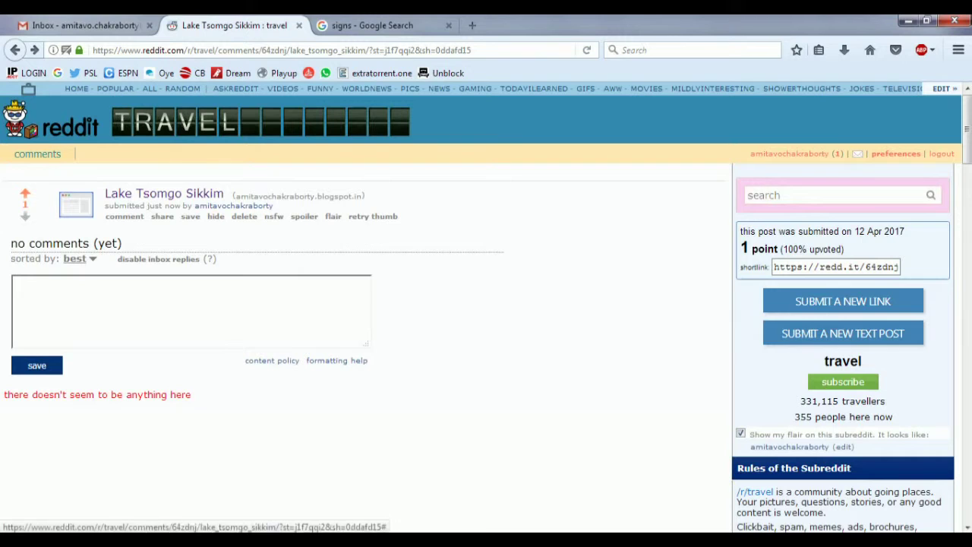
{"action": "left_click", "coordinate": [790, 153]}
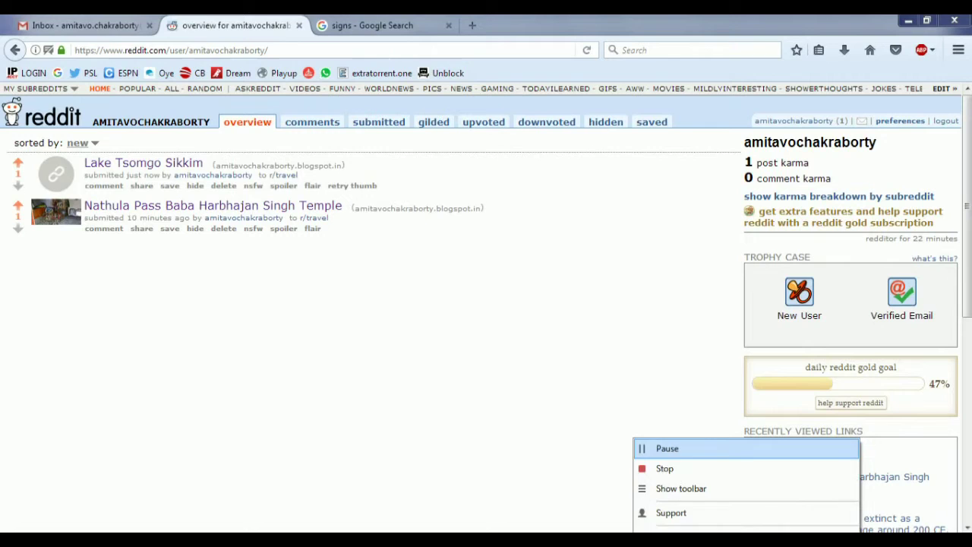
- Log out of the Reddit account and close the Google Search tab
{"action": "left_click", "coordinate": [660, 447]}
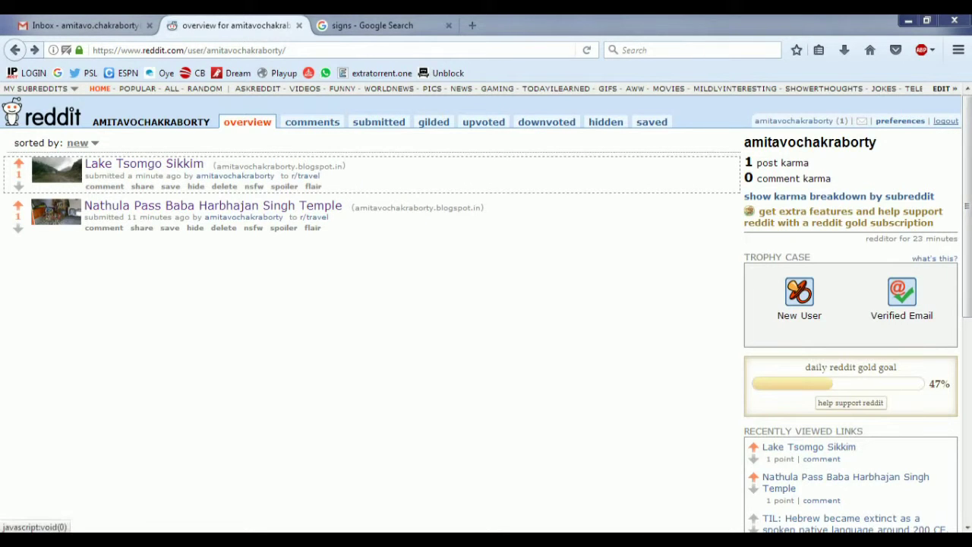
{"action": "left_click", "coordinate": [946, 121]}
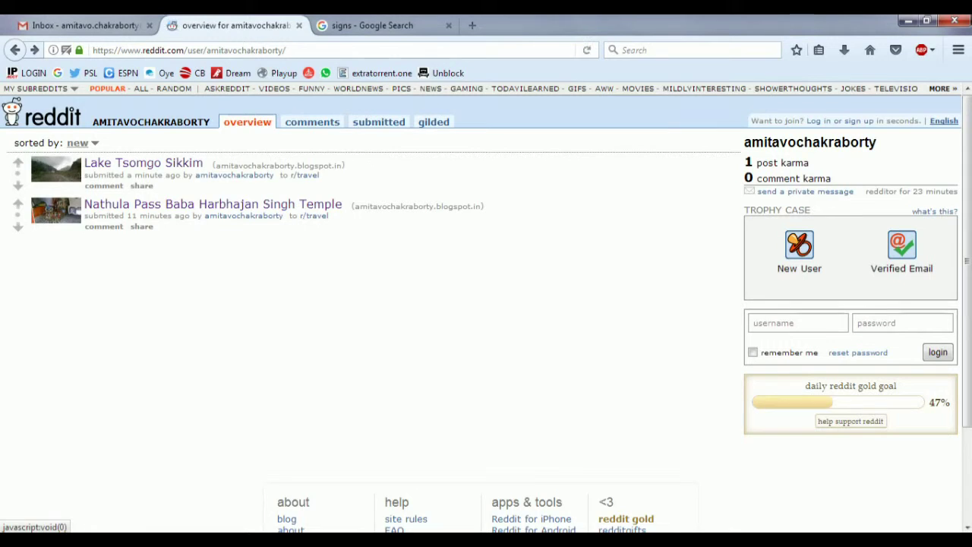
{"action": "left_click", "coordinate": [448, 25]}
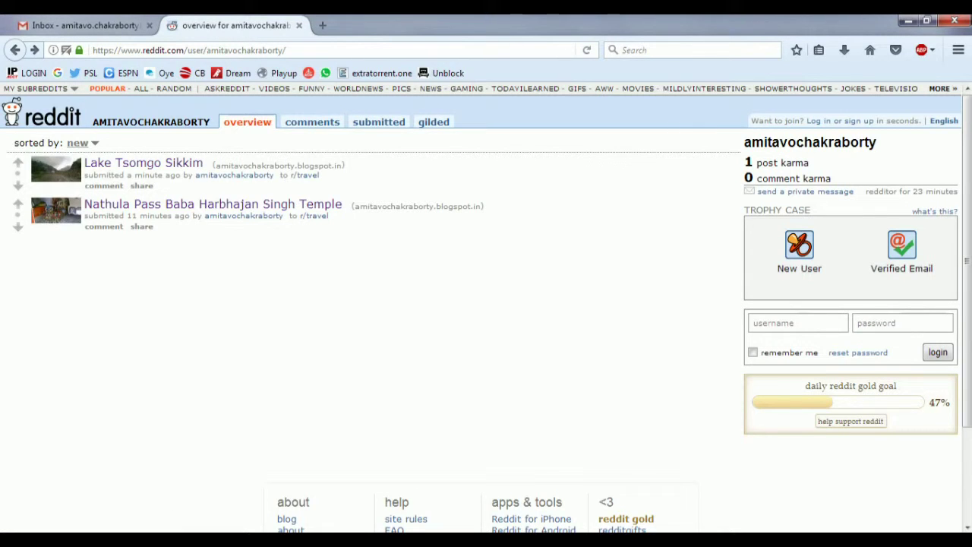
- Bring up the Reddit log-in form with remember me ticked
{"action": "left_click", "coordinate": [828, 121]}
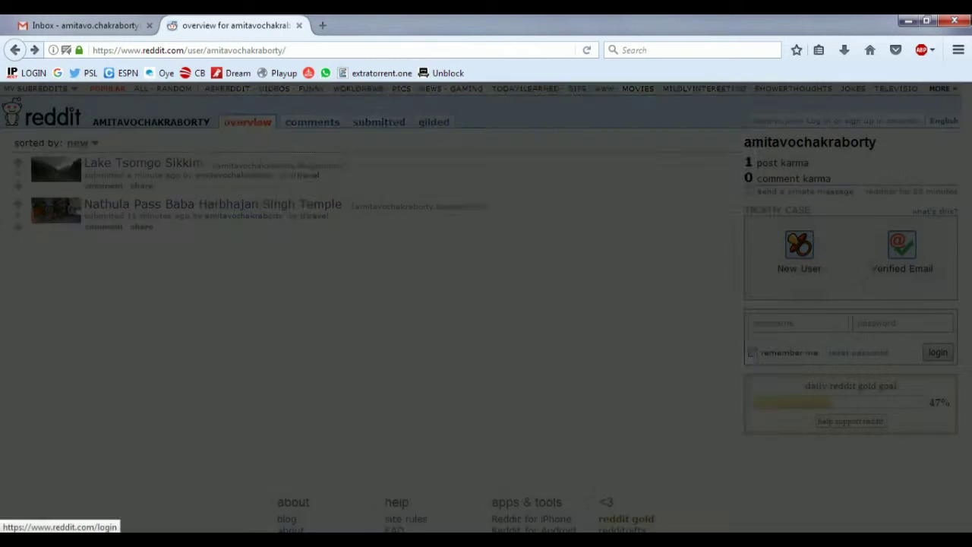
{"action": "key", "text": "Down"}
{"action": "key", "text": "Down"}
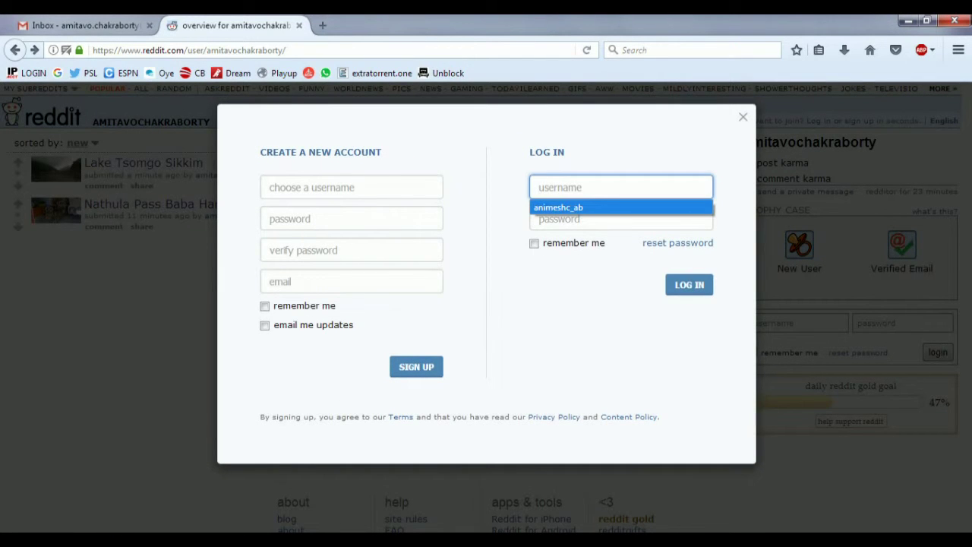
{"action": "left_click", "coordinate": [534, 243]}
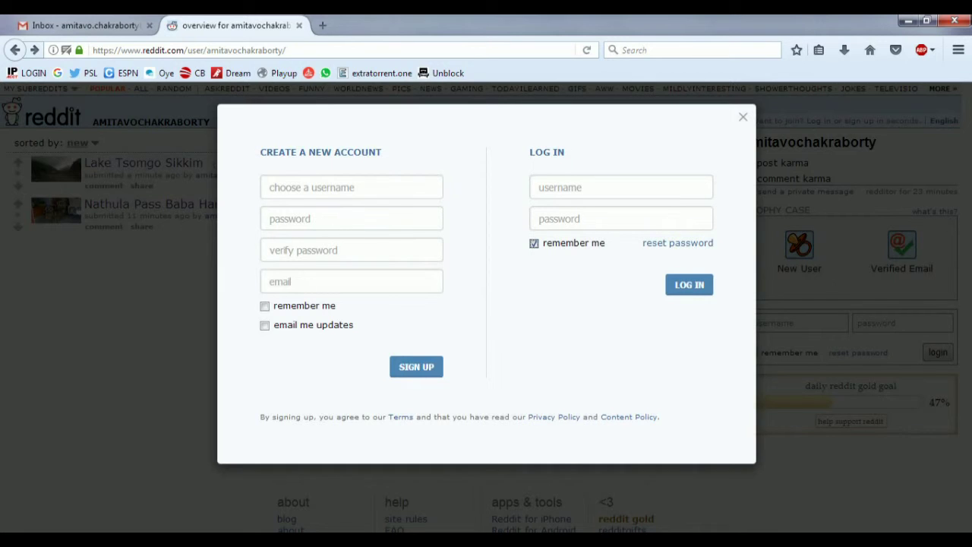